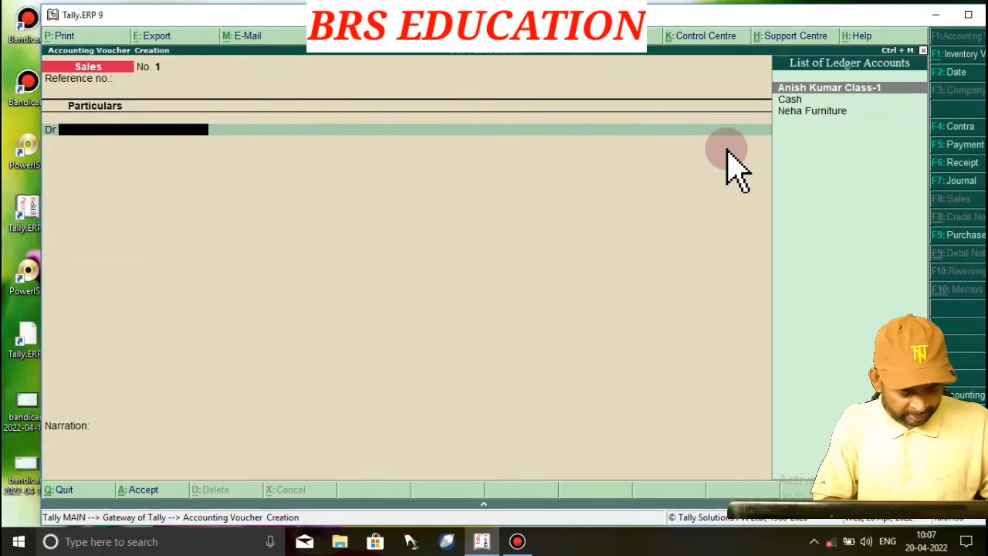
Start a new ledger from the voucher, named with the student's name plus 'Class-1', fixing the typo
key("alt+c")
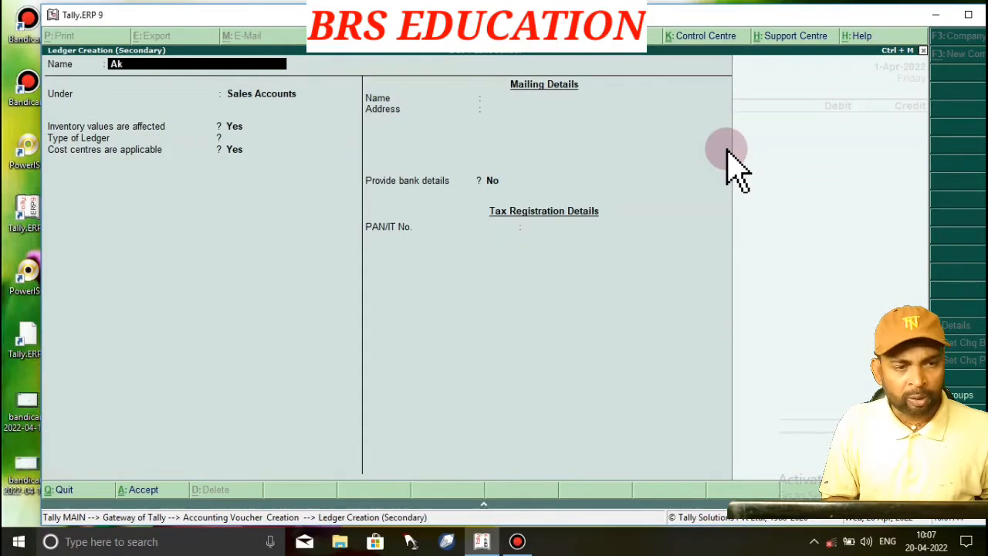
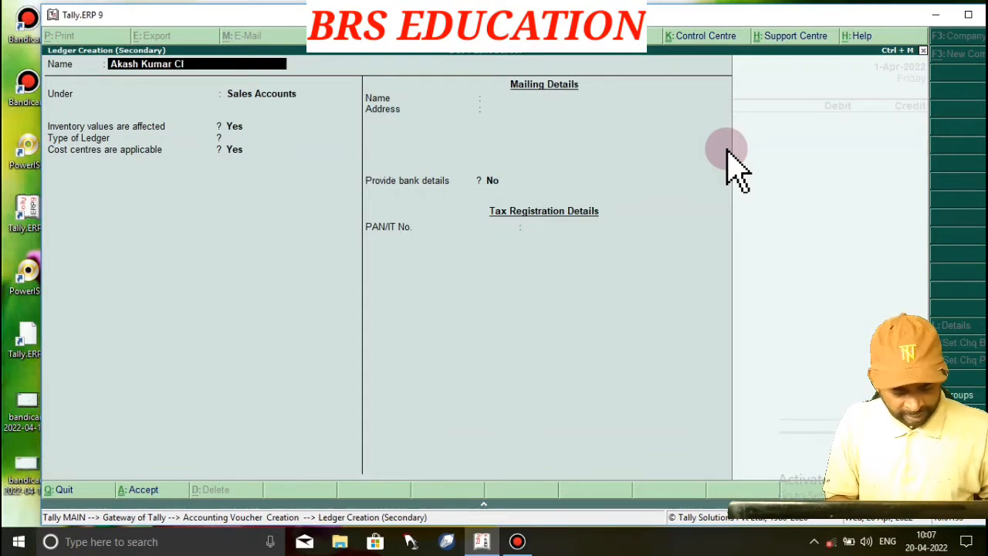
type("lassssssssssssssssssssss-1")
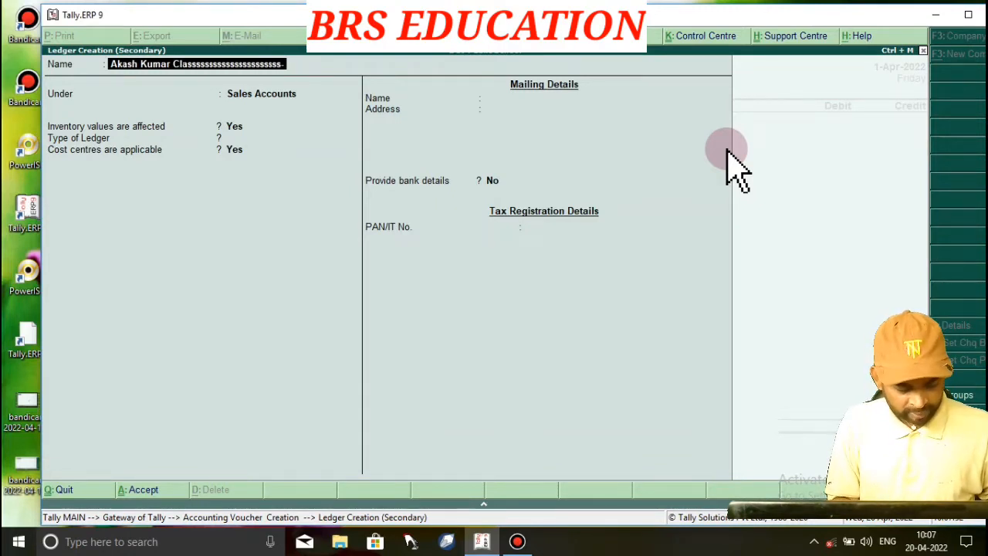
key("BackSpace")
key("BackSpace")
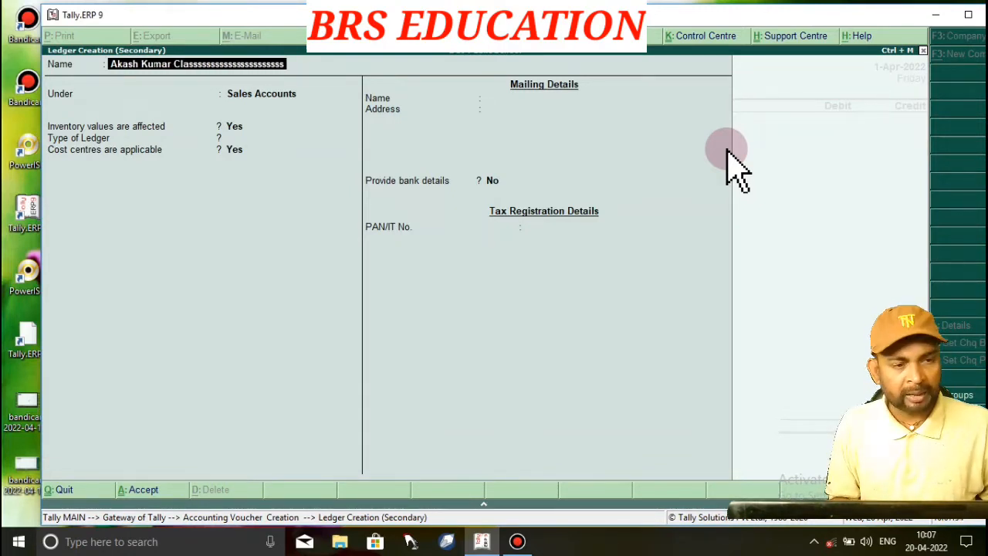
key("BackSpace")
key("BackSpace")
key("BackSpace")
key("BackSpace")
key("BackSpace")
key("BackSpace")
key("BackSpace")
key("BackSpace")
key("BackSpace")
key("BackSpace")
key("BackSpace")
key("BackSpace")
key("BackSpace")
key("BackSpace")
key("BackSpace")
key("BackSpace")
key("BackSpace")
key("BackSpace")
key("BackSpace")
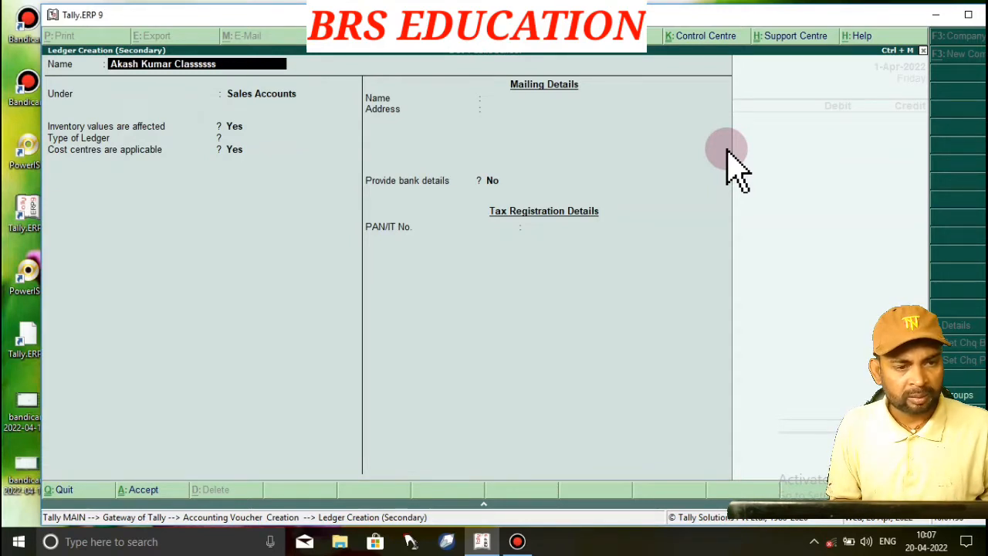
key("BackSpace")
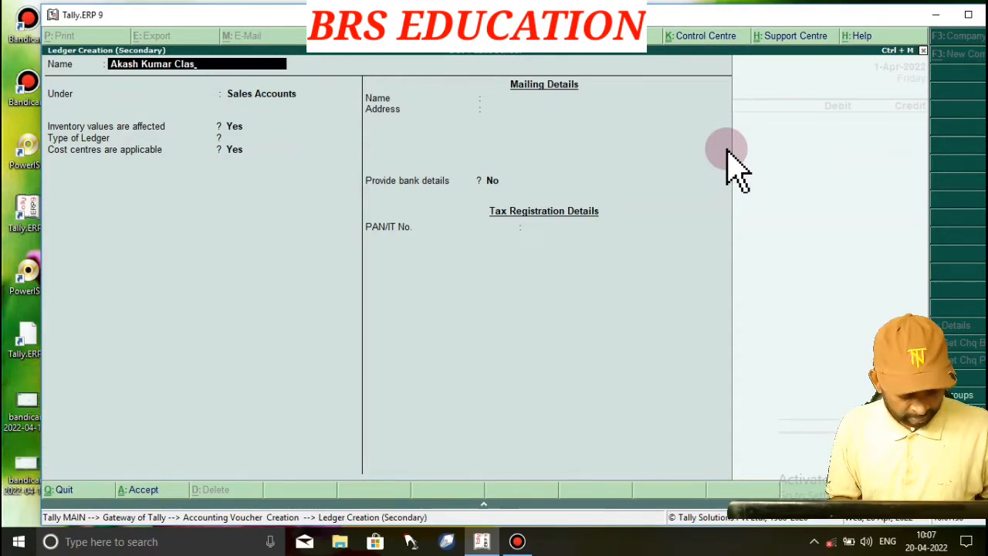
type("s-1")
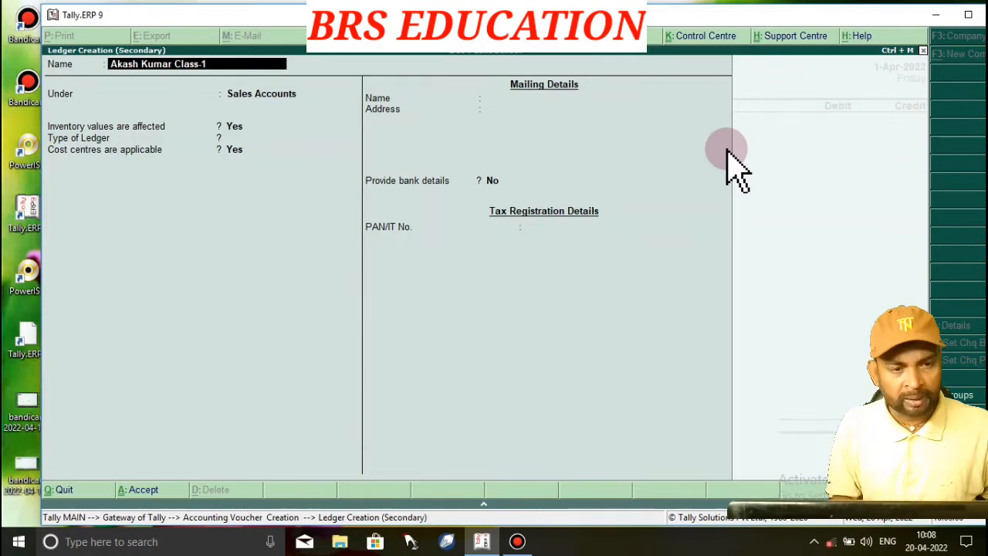
key("Return")
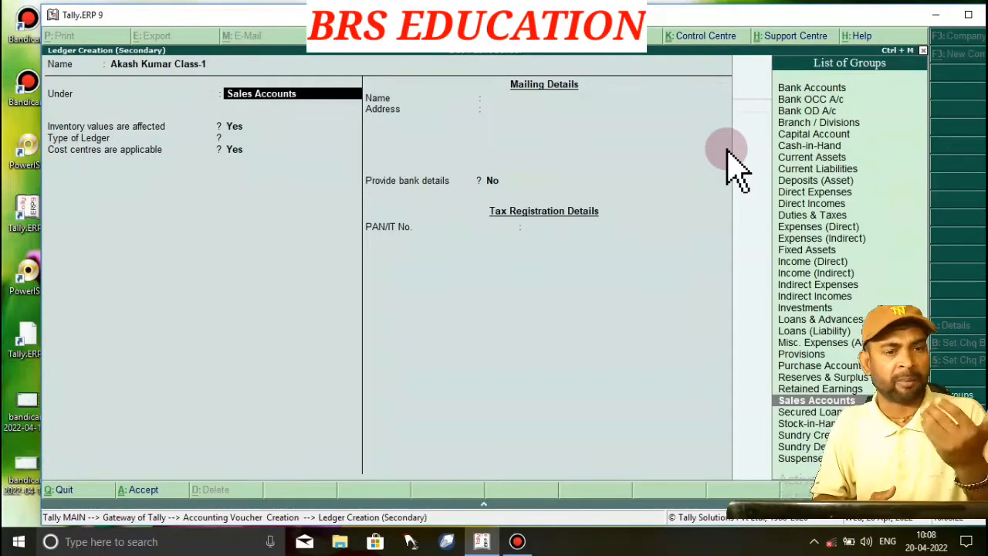
Put the ledger under Sundry Debtors, leave bill-by-bill at No, and save it
type("Su")
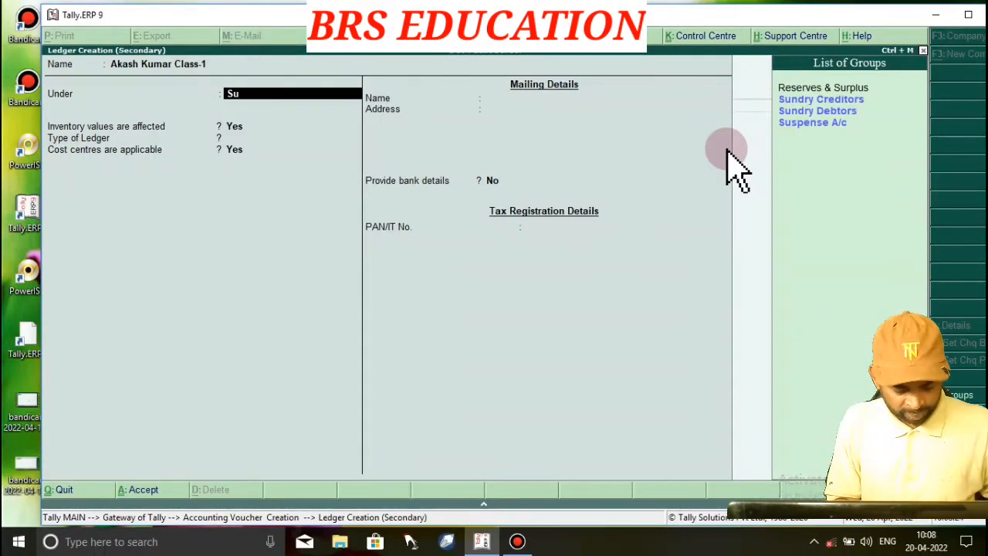
type("ndry")
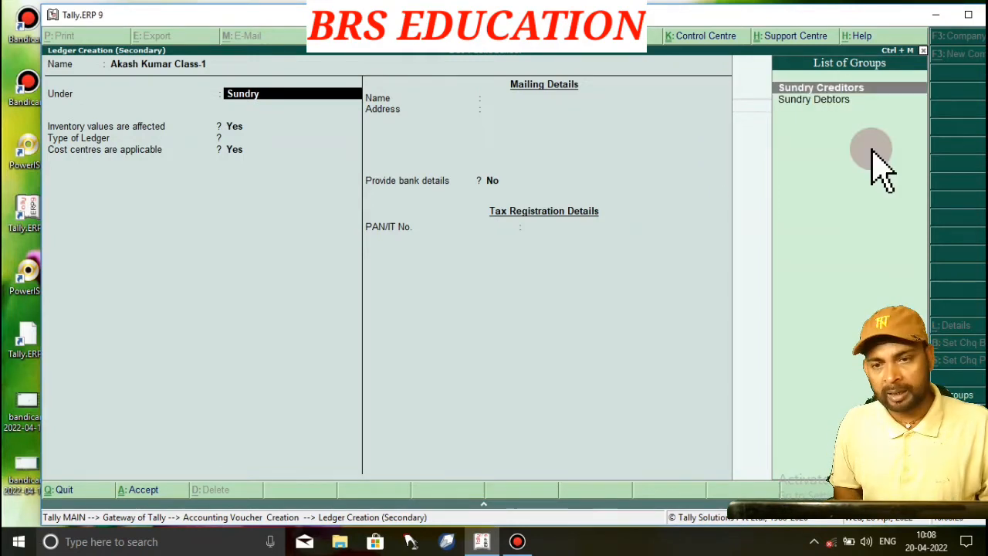
key("Down")
key("Return")
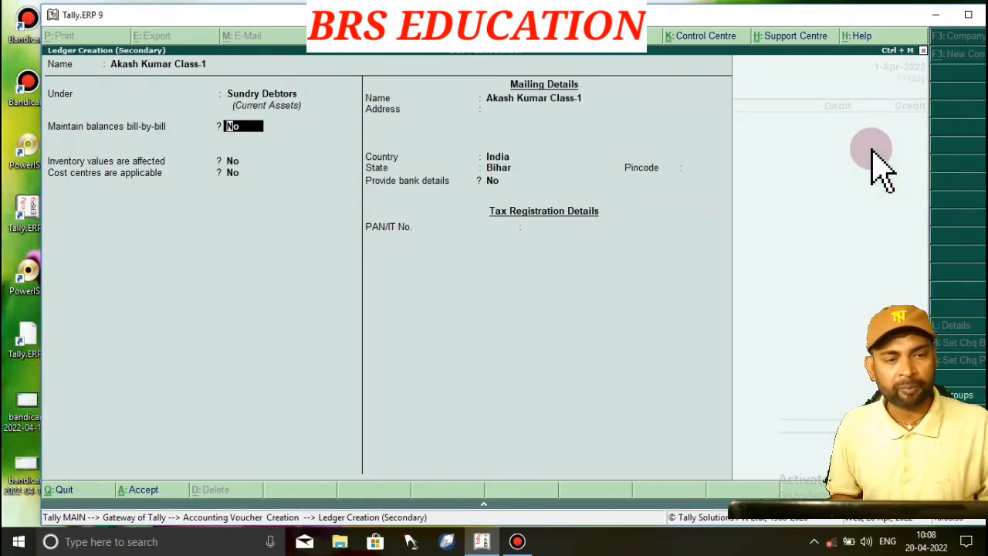
key("Return")
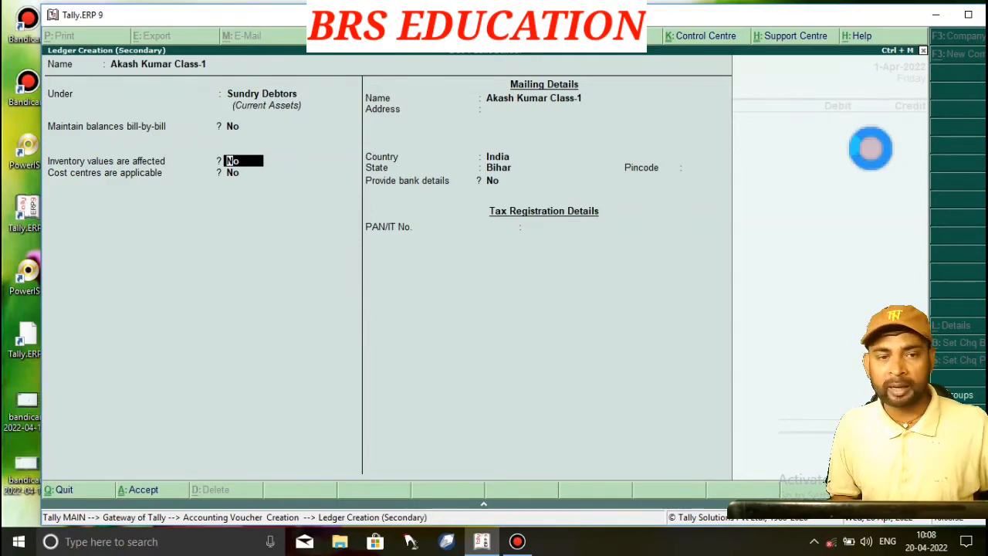
key("ctrl+a")
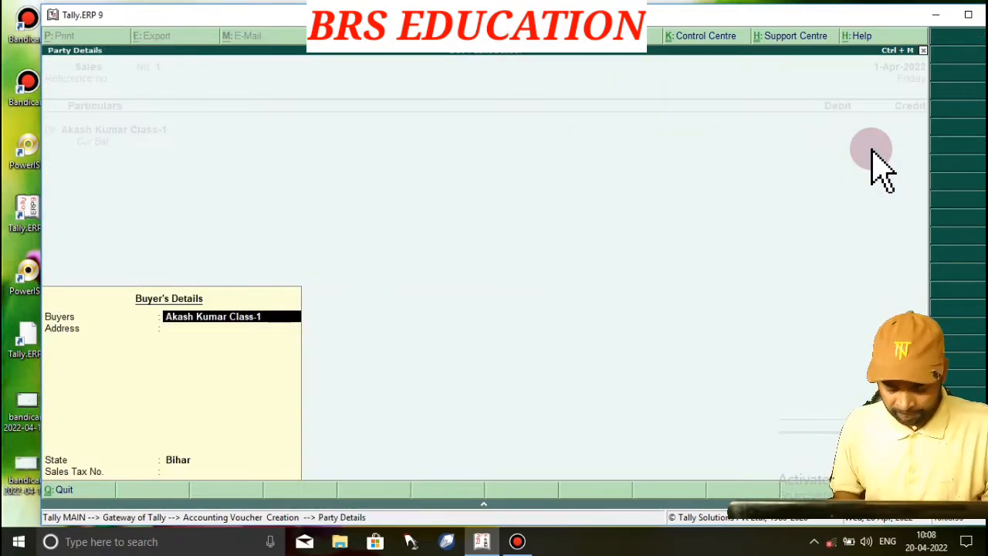
Debit the student's ledger 5,500 and credit Admission Fee 2,000
key("Return")
key("Return")
key("Return")
key("Return")
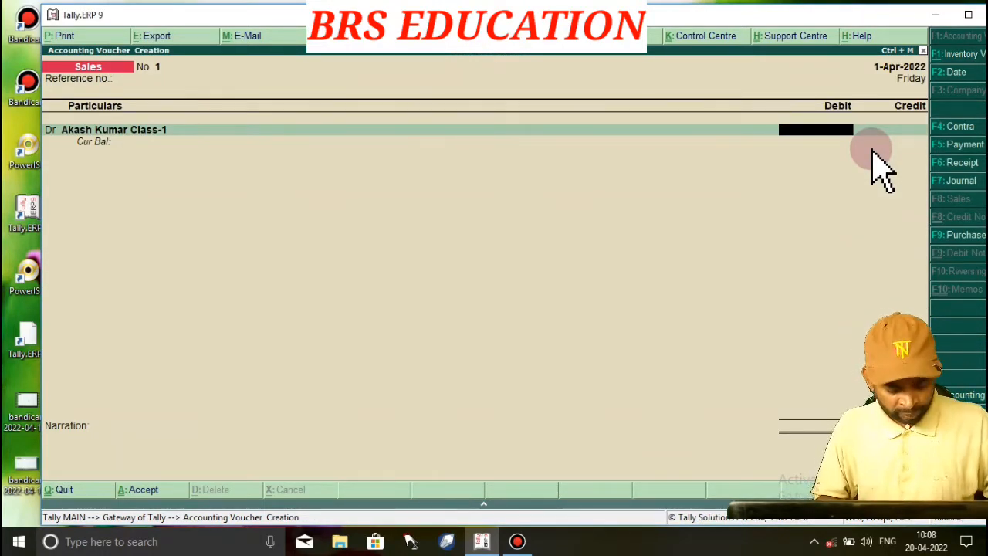
type("5500")
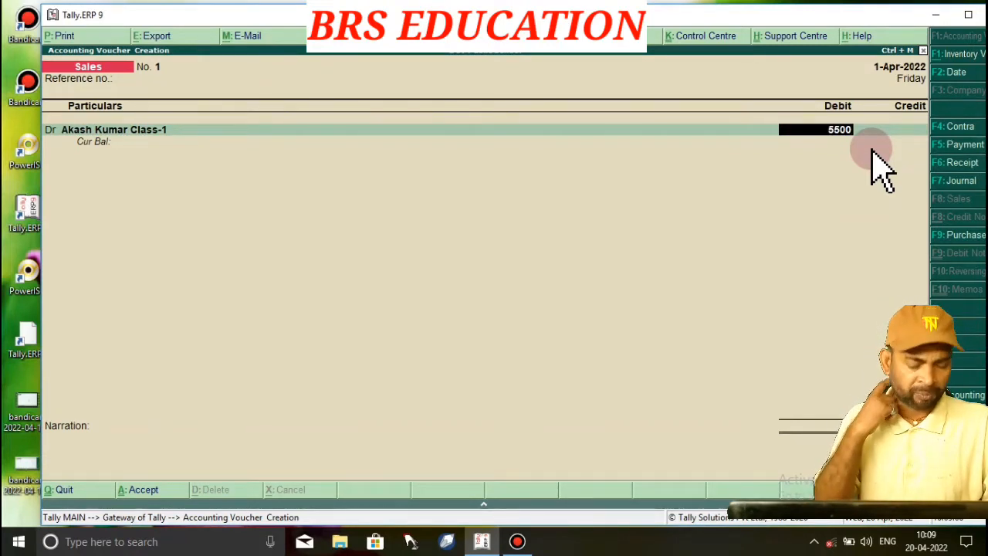
key("Return")
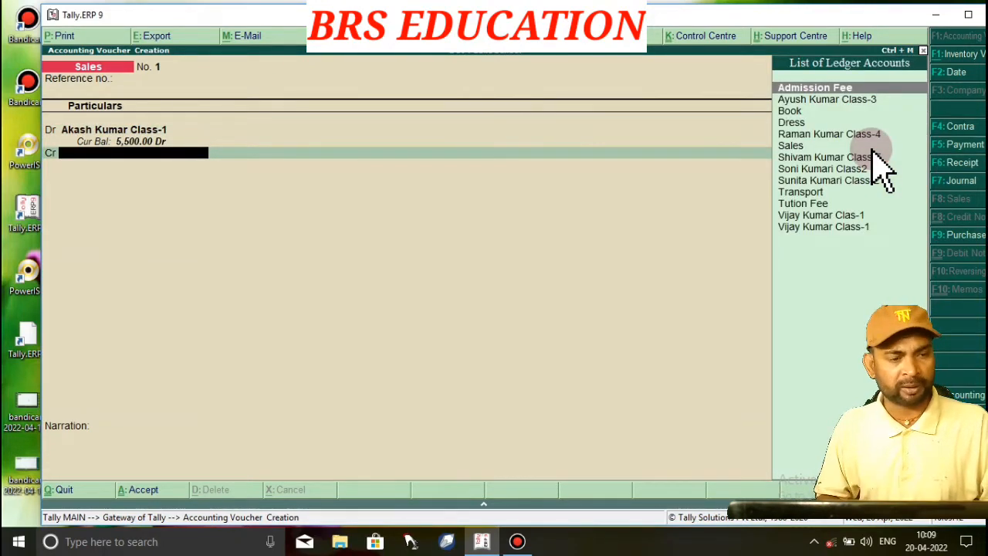
type("Adm")
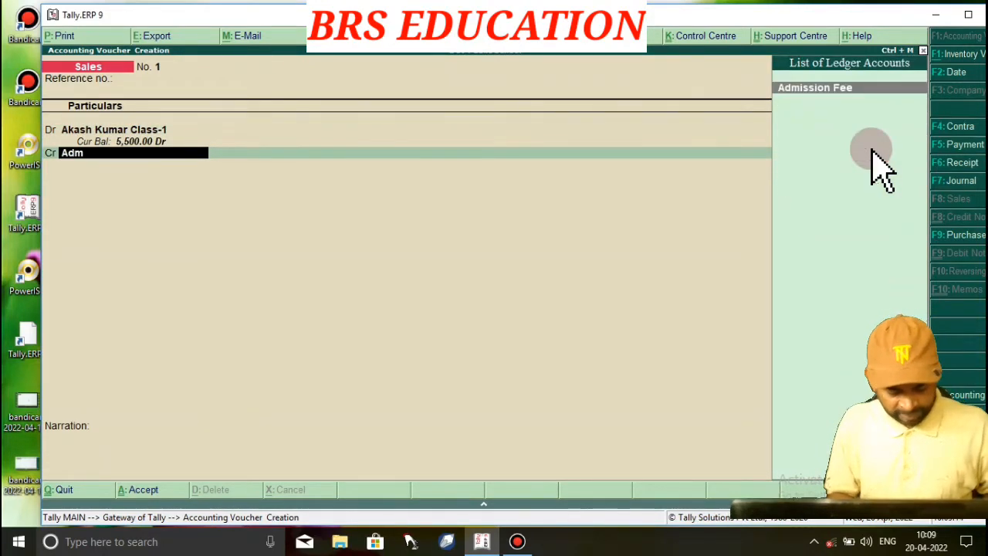
type("i")
key("Return")
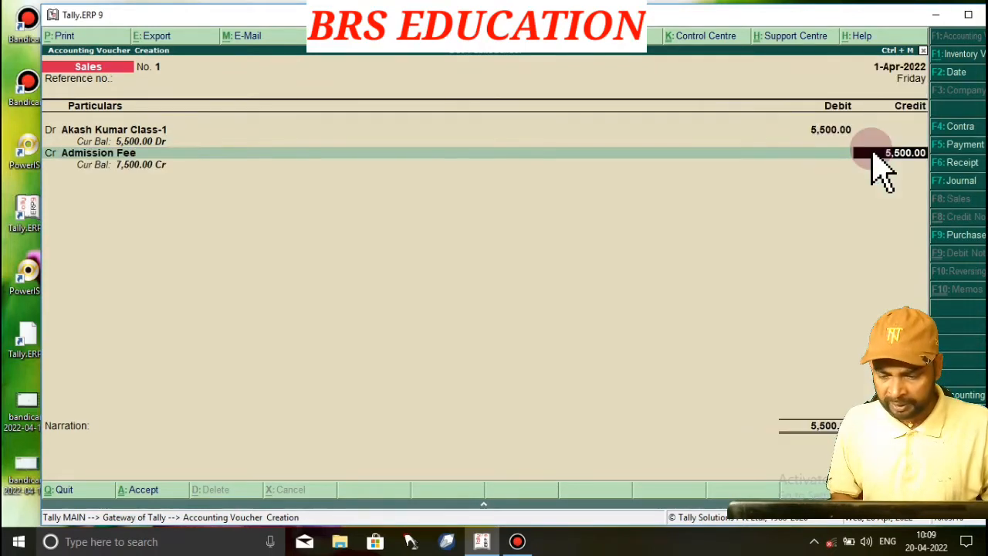
type("2")
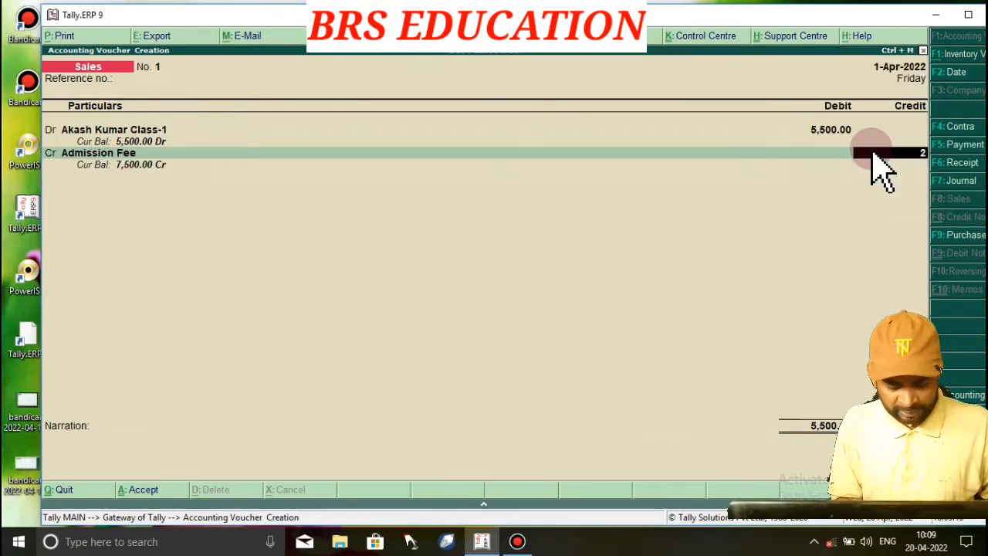
type(",000")
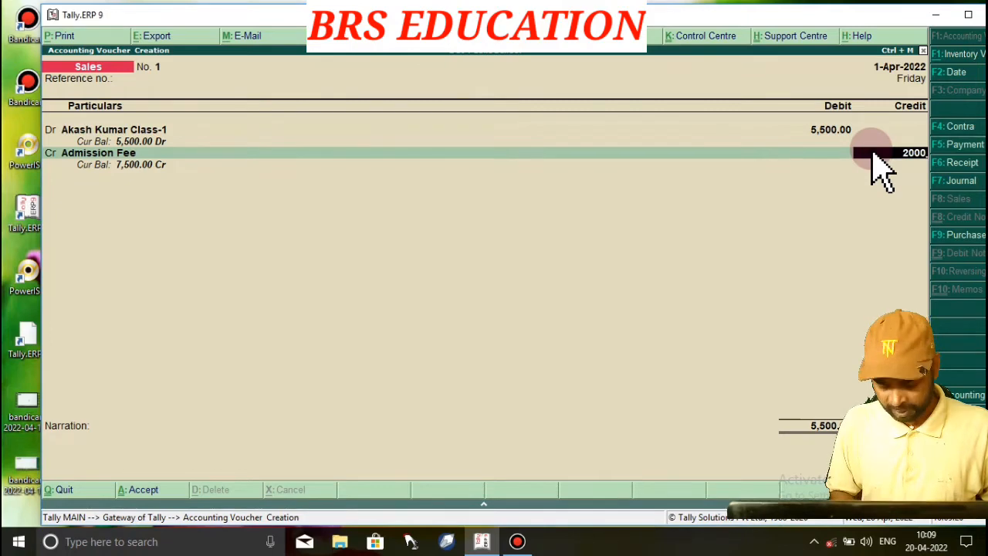
key("Return")
Allocate Admission Fee to Class-1 and credit Book 1,500 on Class-1
key("Return")
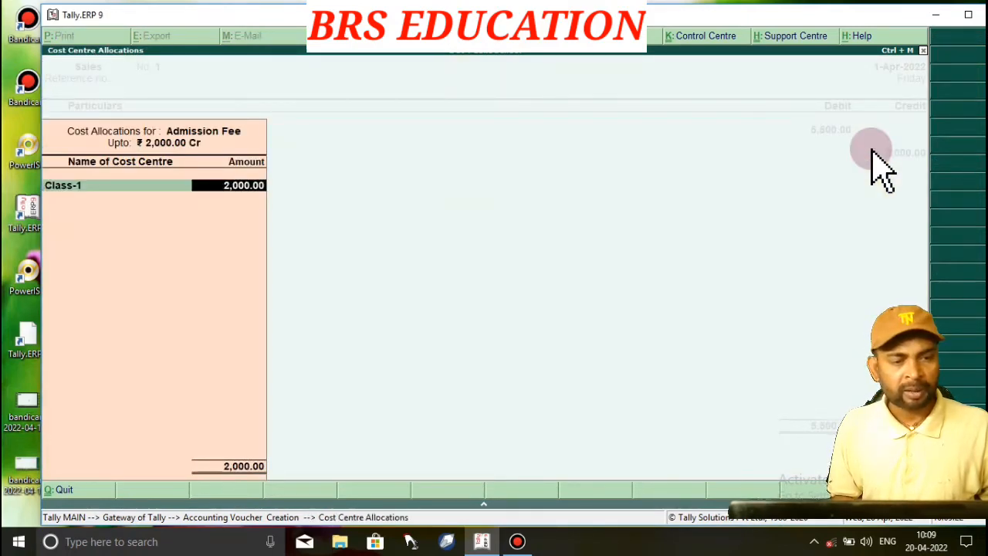
key("Return")
key("Return")
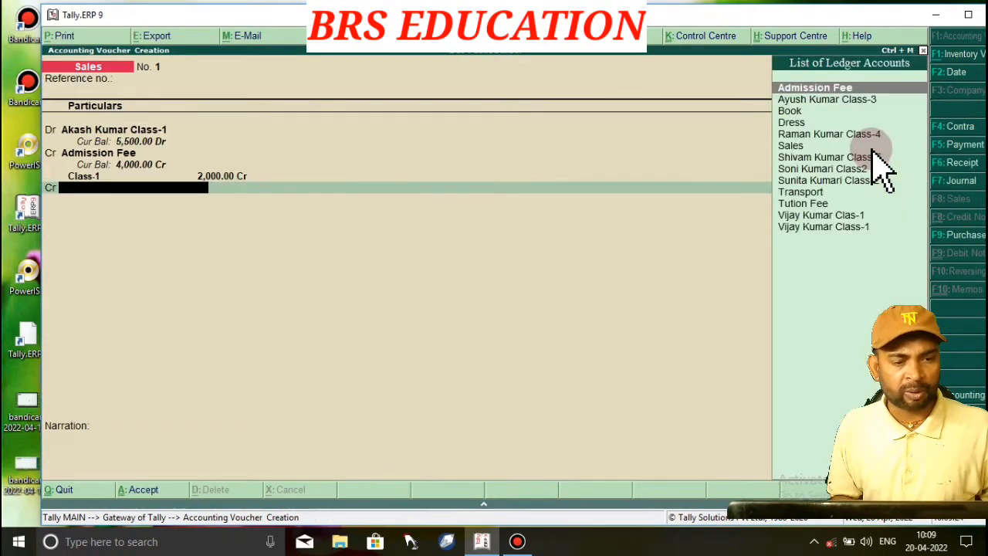
type("B")
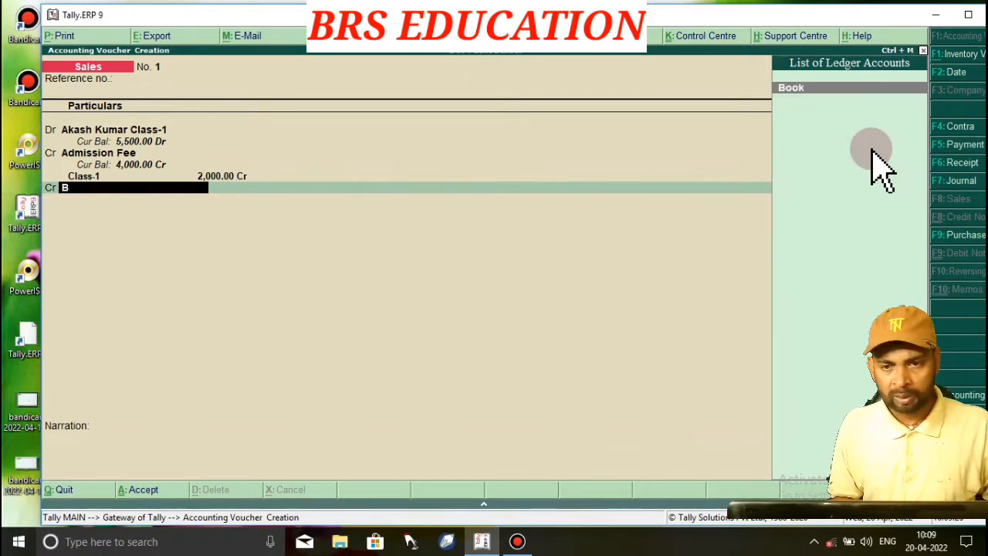
key("Return")
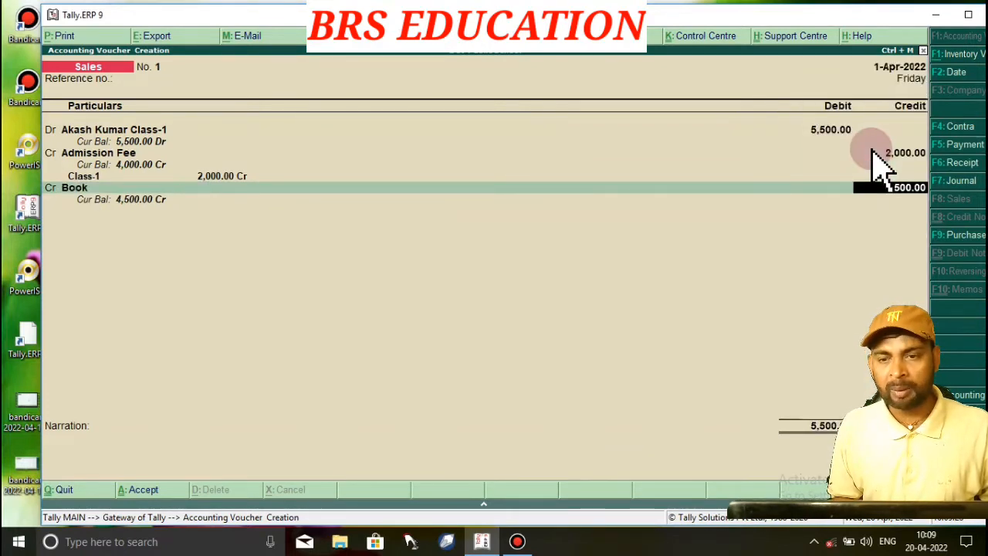
type("1500")
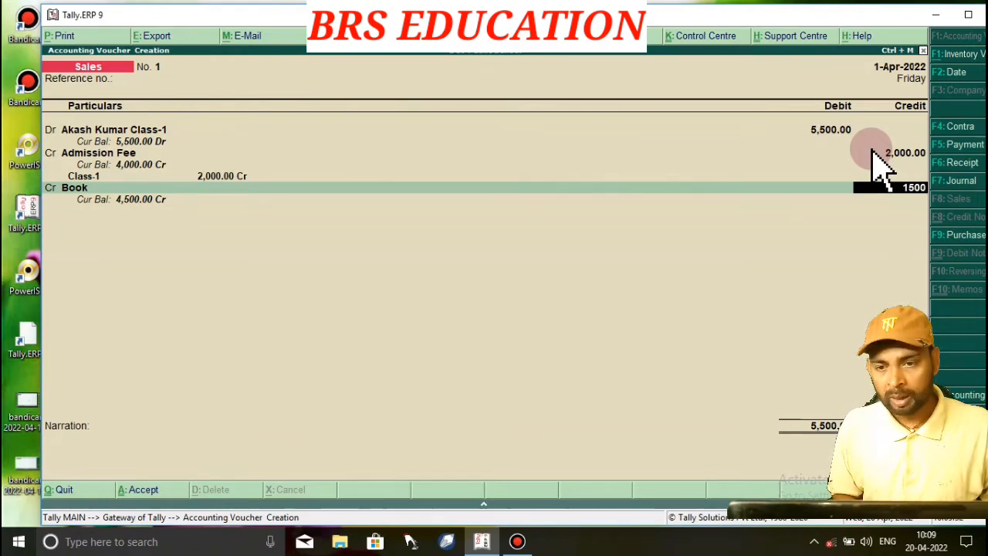
key("Return")
key("Return")
key("Return")
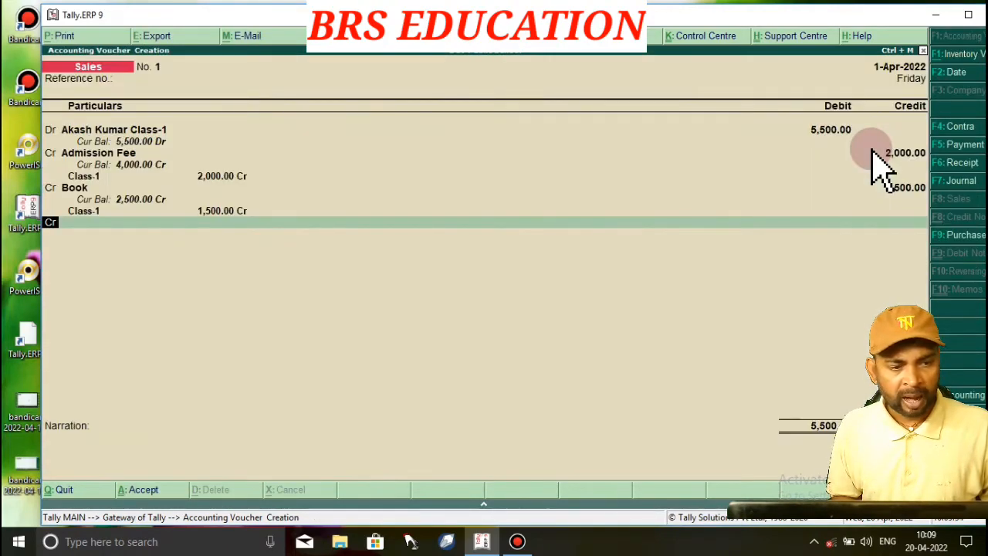
key("Return")
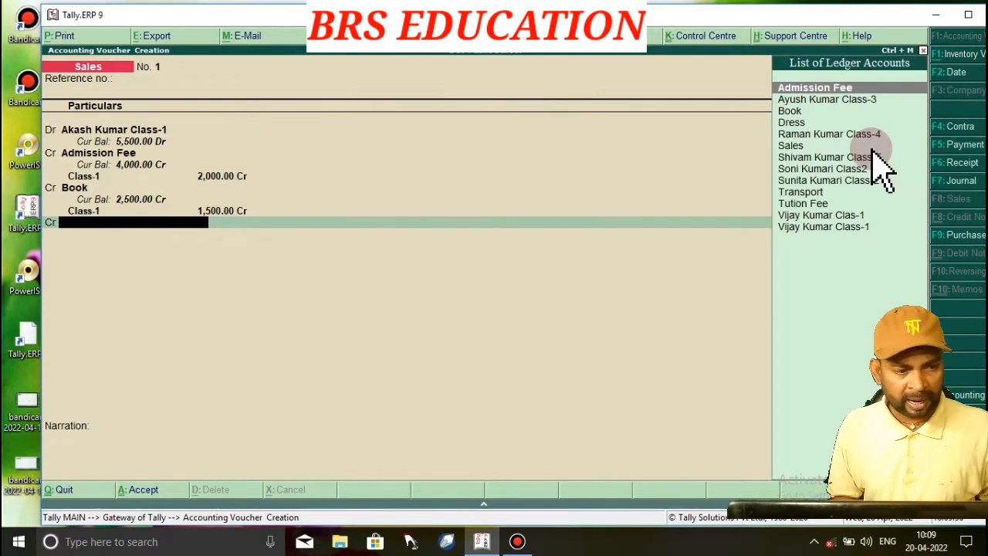
Credit Dress 1,500 and Transport 500, each allocated to Class-1
type("Dre")
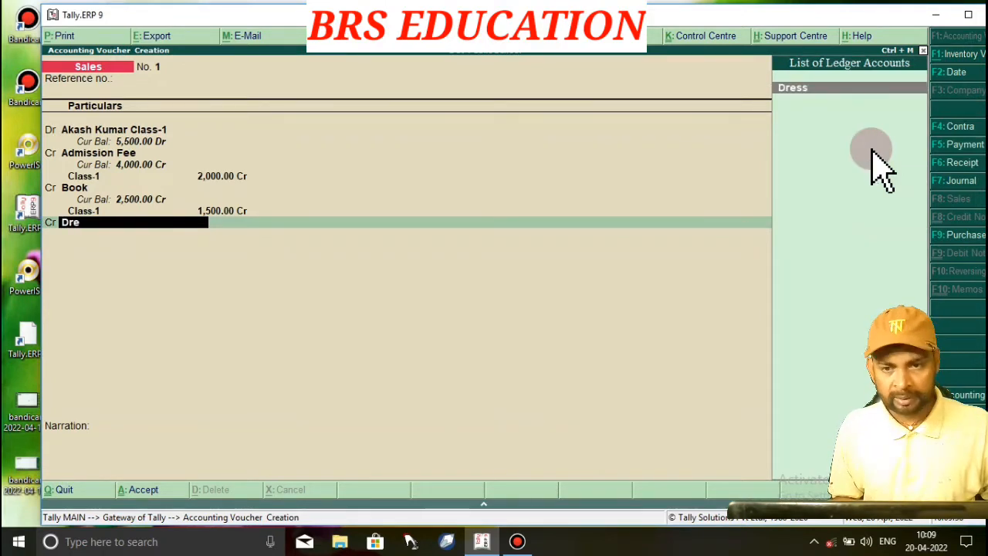
key("Return")
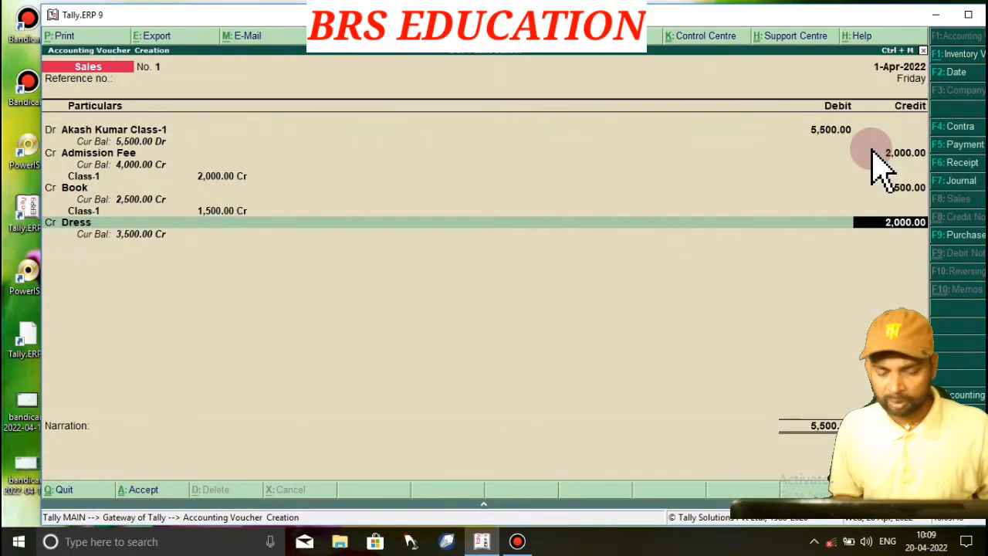
type("1500")
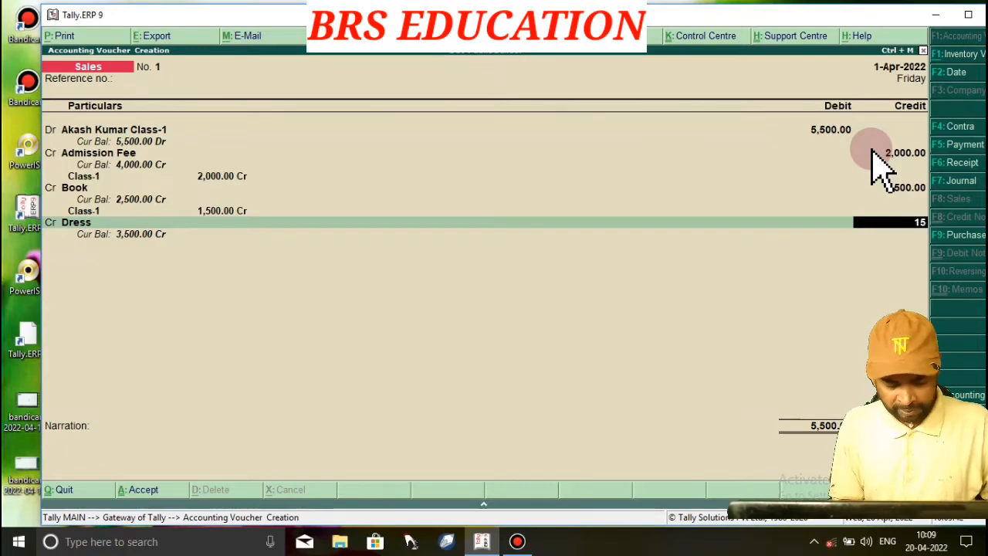
key("Return")
key("Return")
key("Return")
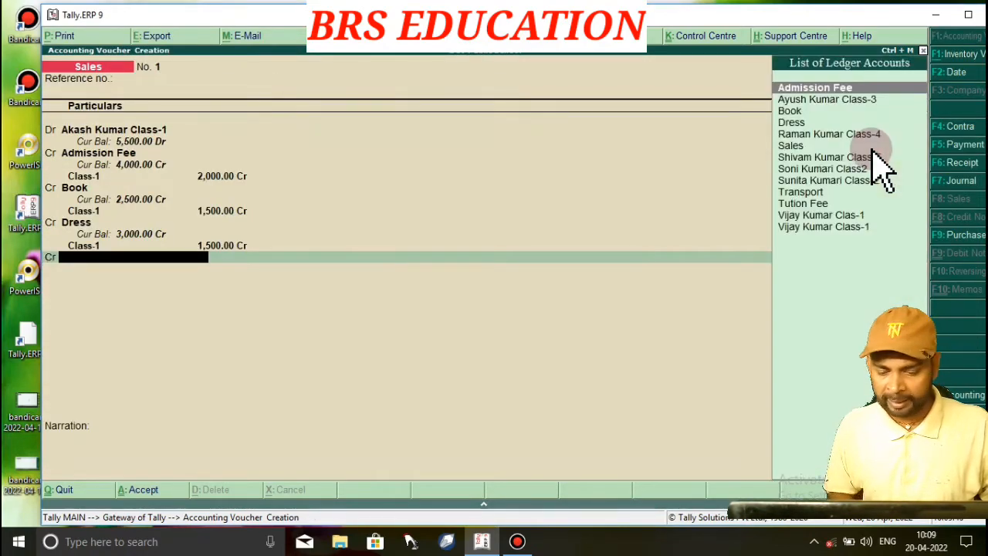
type("Tra")
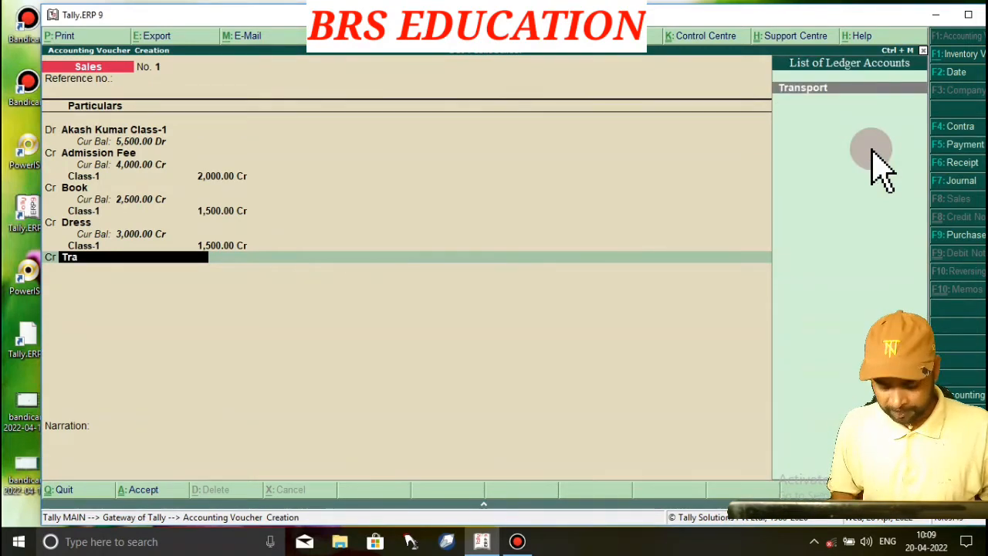
key("Return")
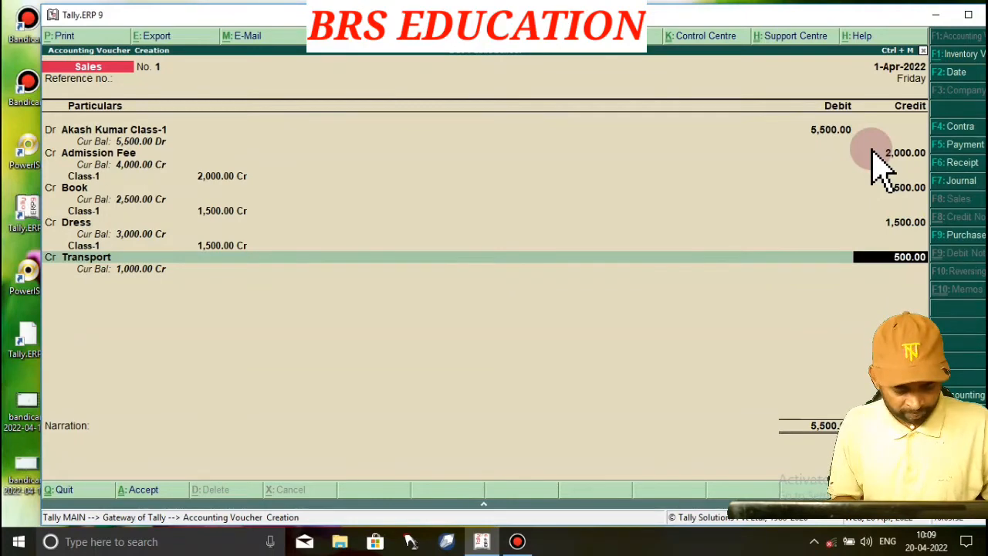
type("500")
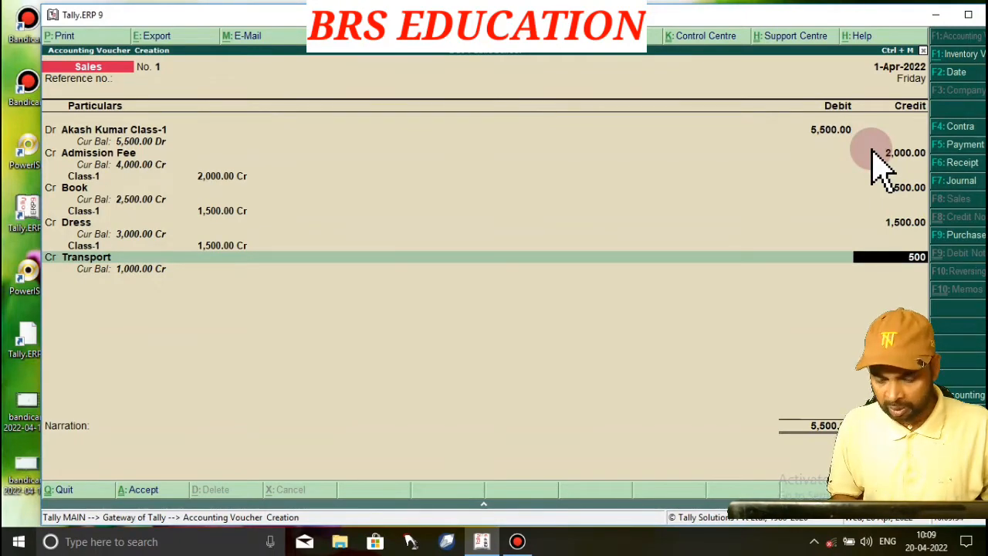
key("Return")
key("Return")
key("Return")
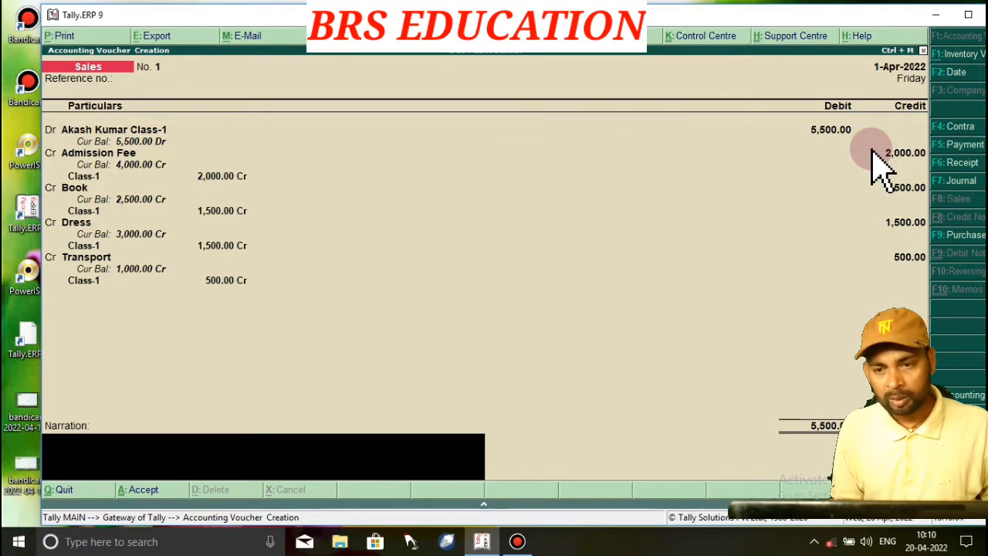
Step back through the credit lines to Book's credit amount
key("BackSpace")
key("BackSpace")
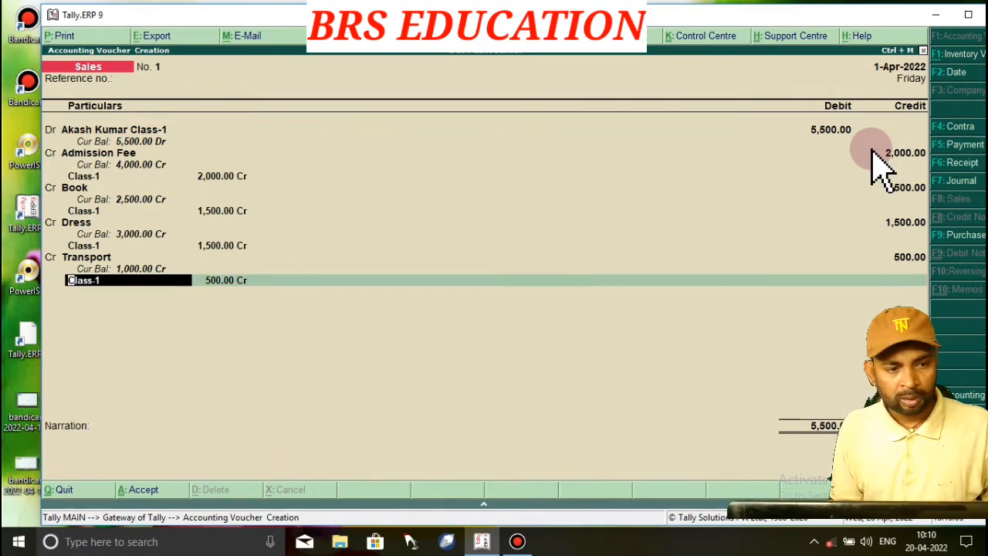
key("BackSpace")
key("BackSpace")
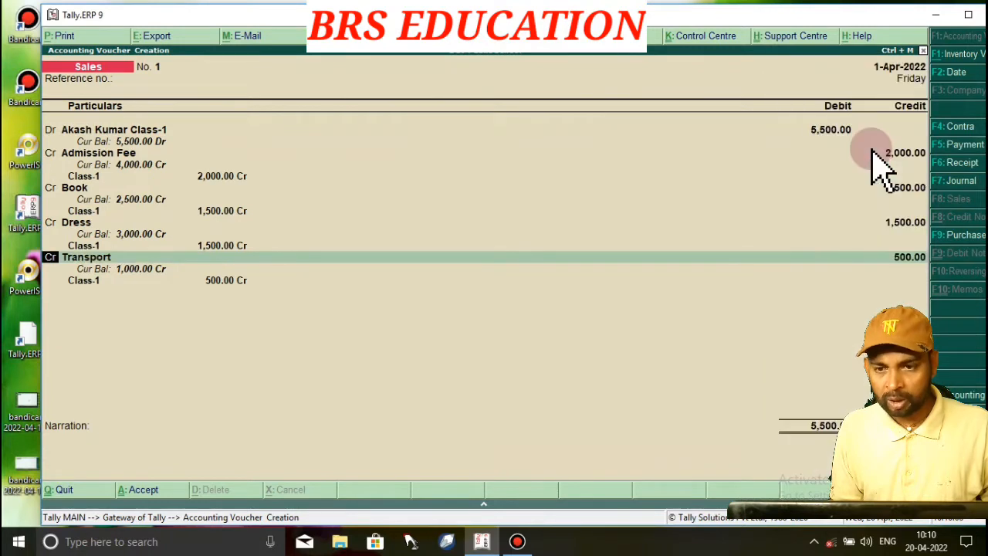
key("BackSpace")
key("BackSpace")
key("BackSpace")
key("BackSpace")
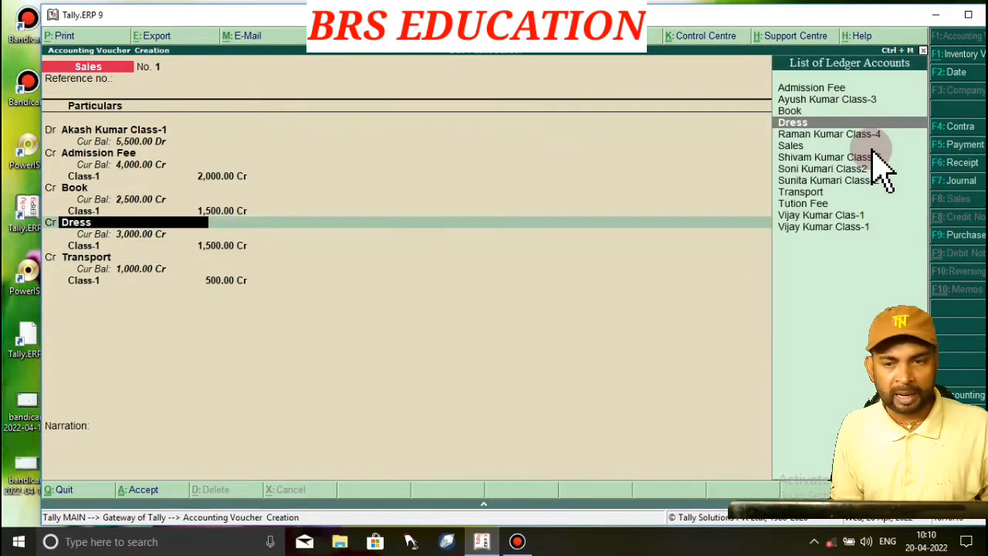
key("BackSpace")
key("BackSpace")
key("BackSpace")
key("BackSpace")
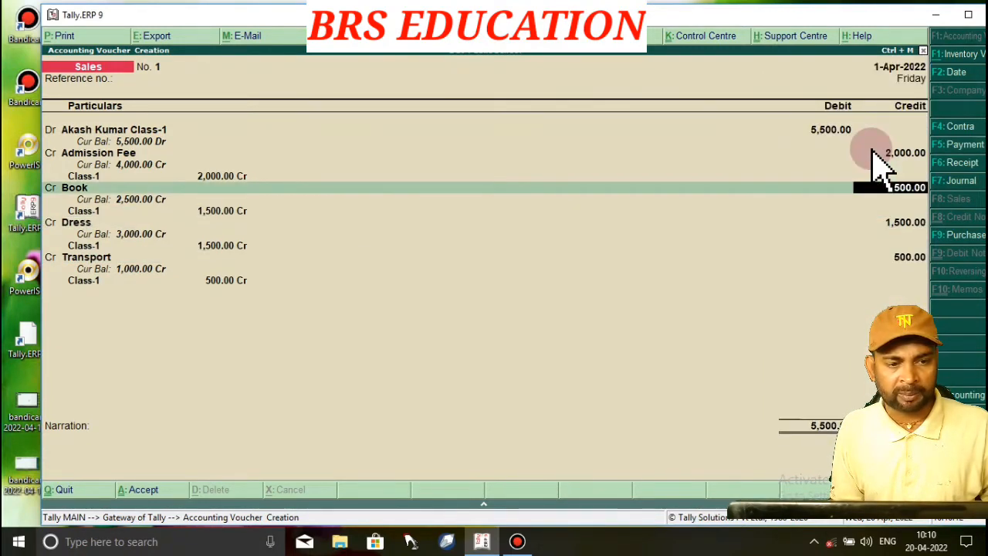
Reduce Book's credit to 1,000 on Class-1, leaving Dress and Transport unchanged
type("1000")
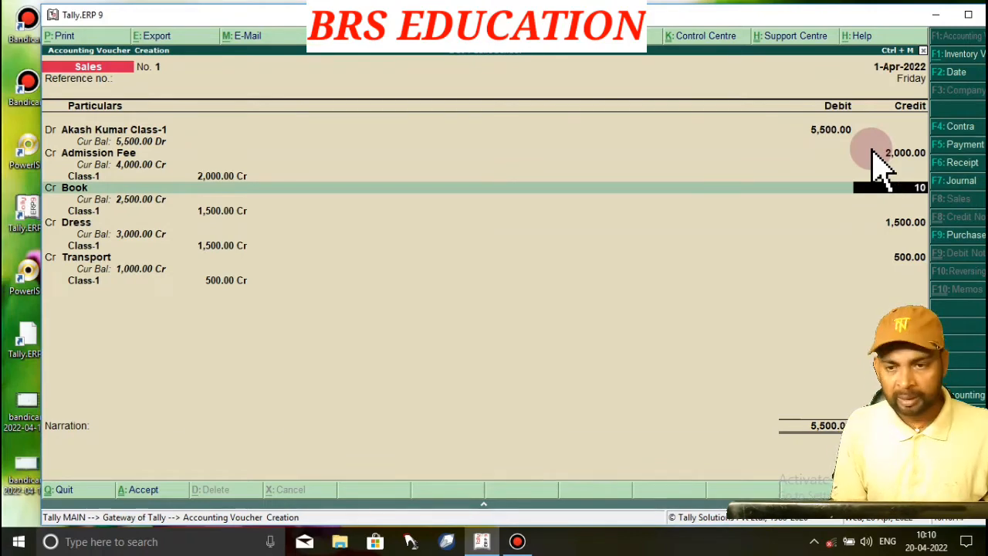
key("Return")
key("Return")
key("Return")
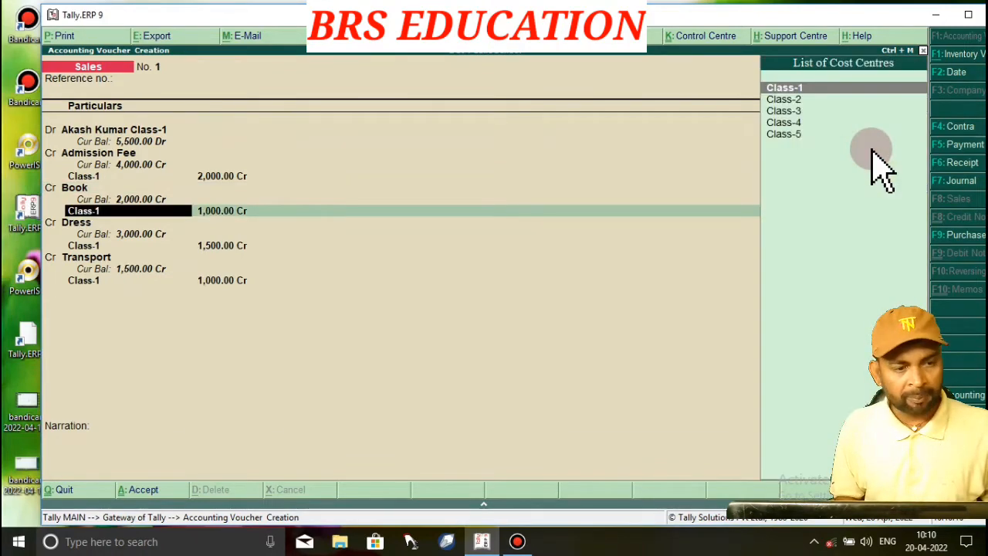
key("Return")
key("Return")
key("Return")
key("Return")
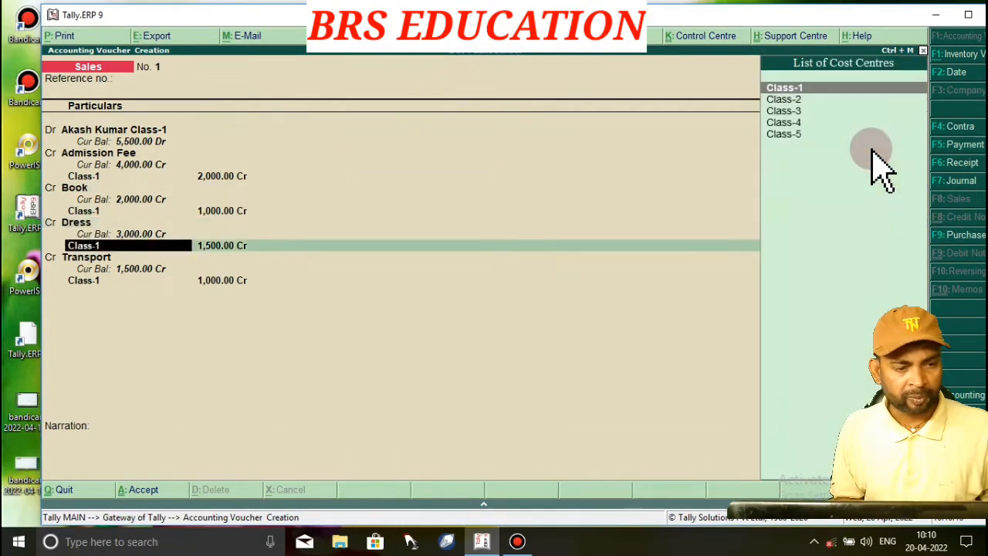
key("Return")
key("Return")
key("Return")
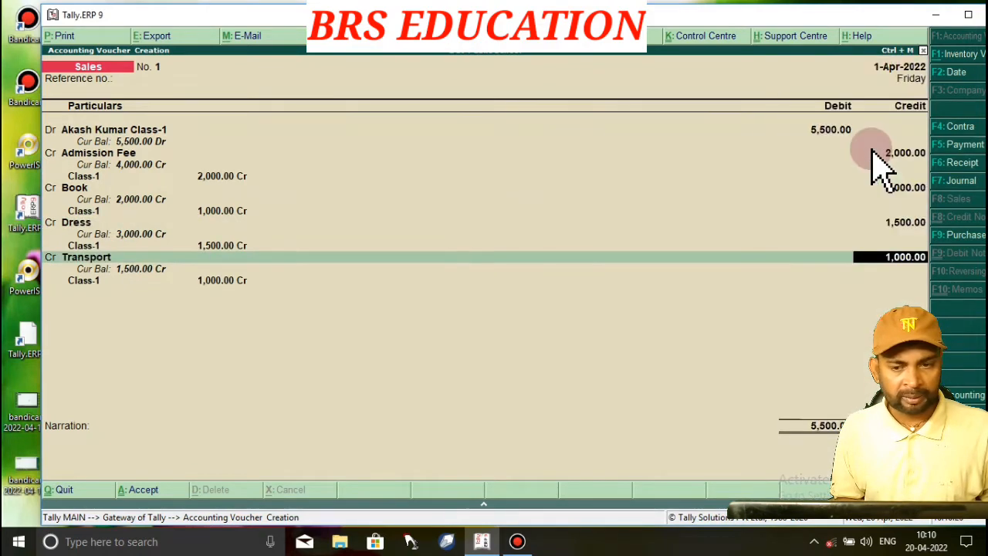
key("Return")
key("Return")
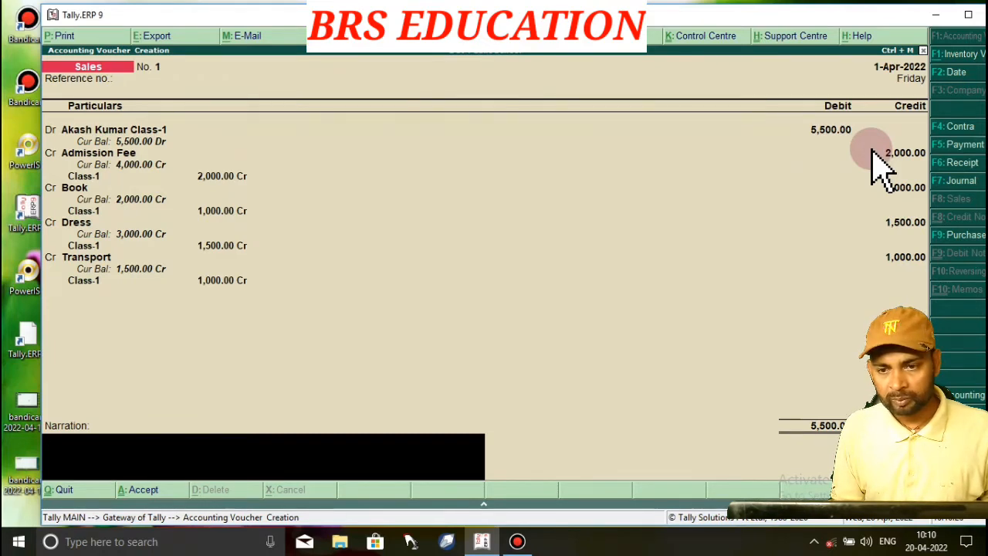
Re-enter Transport's credit as 500 with its Class-1 allocation
key("BackSpace")
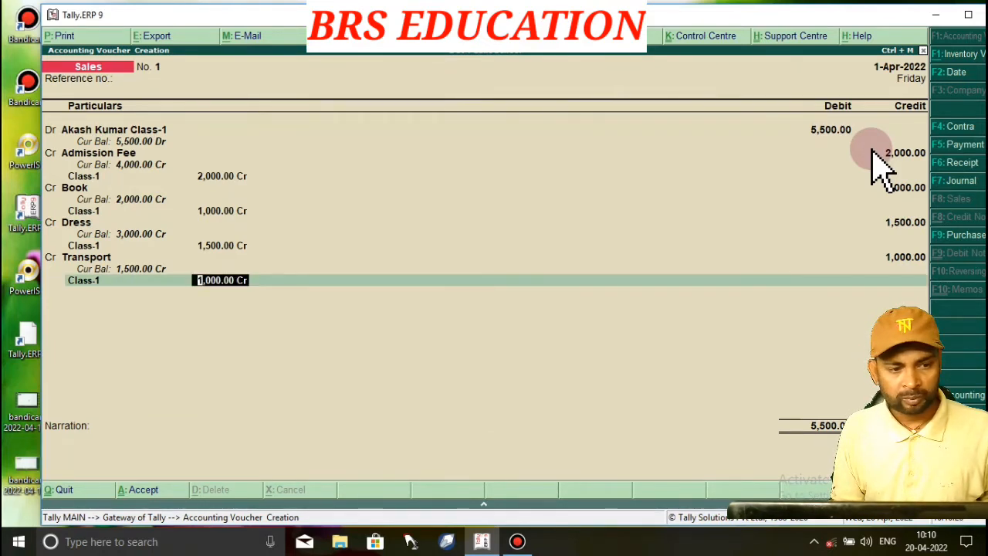
key("BackSpace")
key("BackSpace")
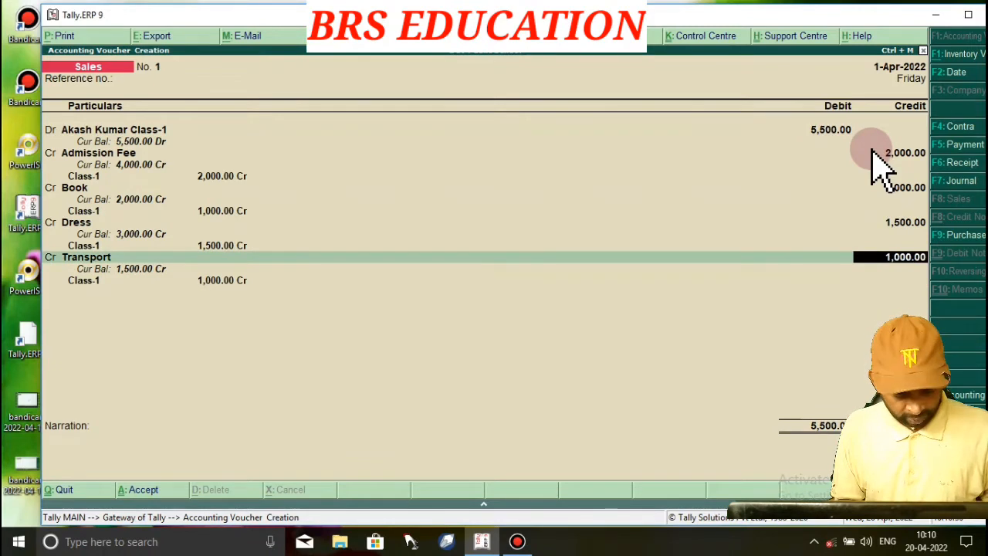
type("500")
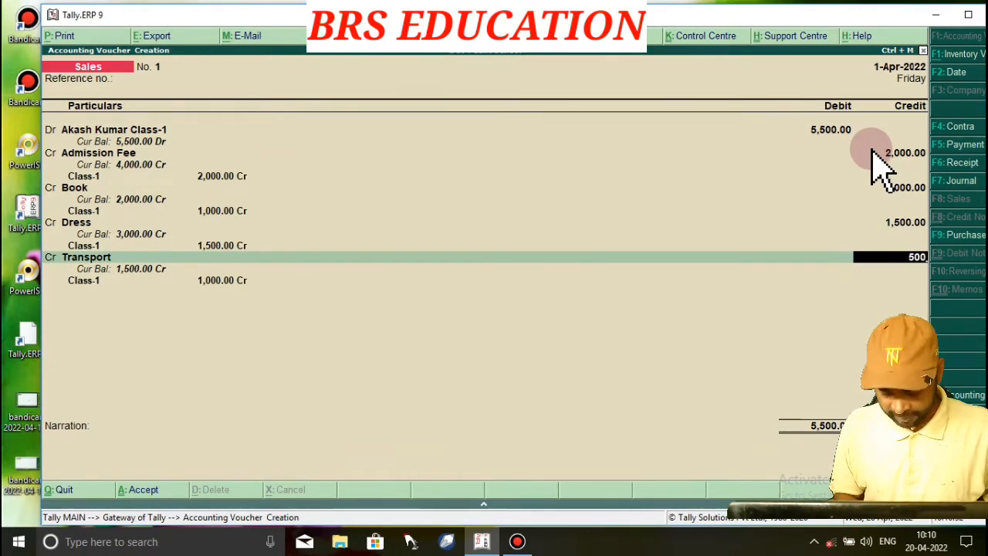
key("Return")
key("Return")
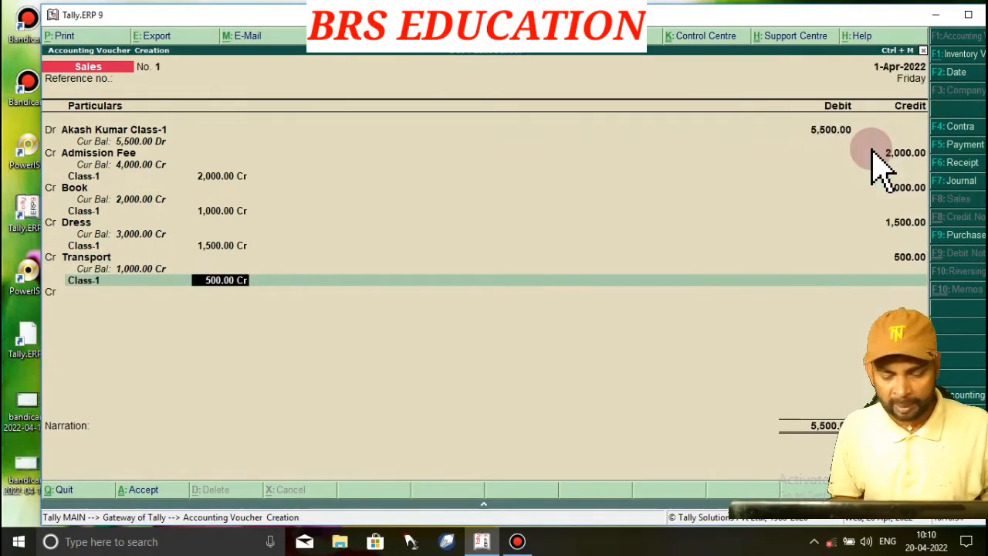
key("Return")
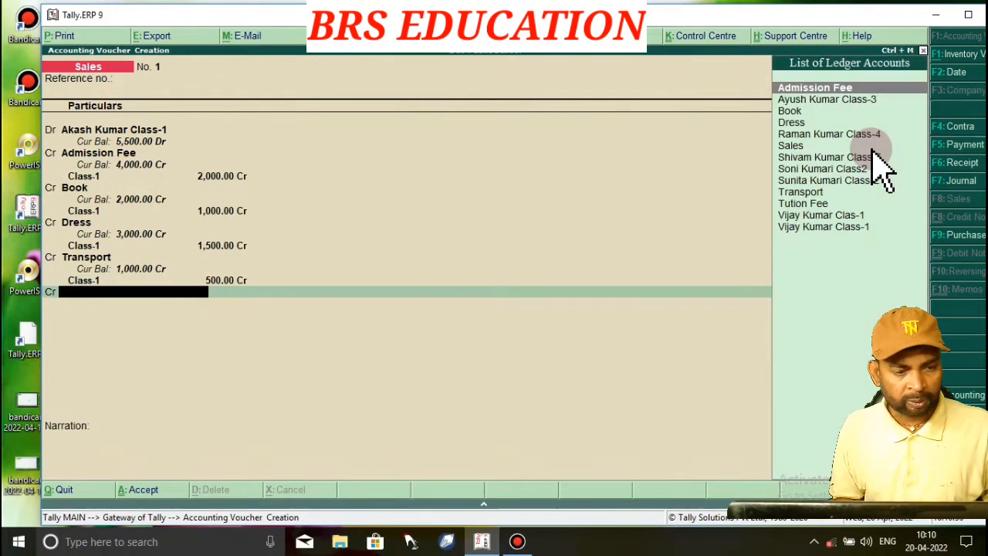
Credit Tution Fee 500 on Class-1, save voucher No. 1, and maximize the Tally window
type("Tu")
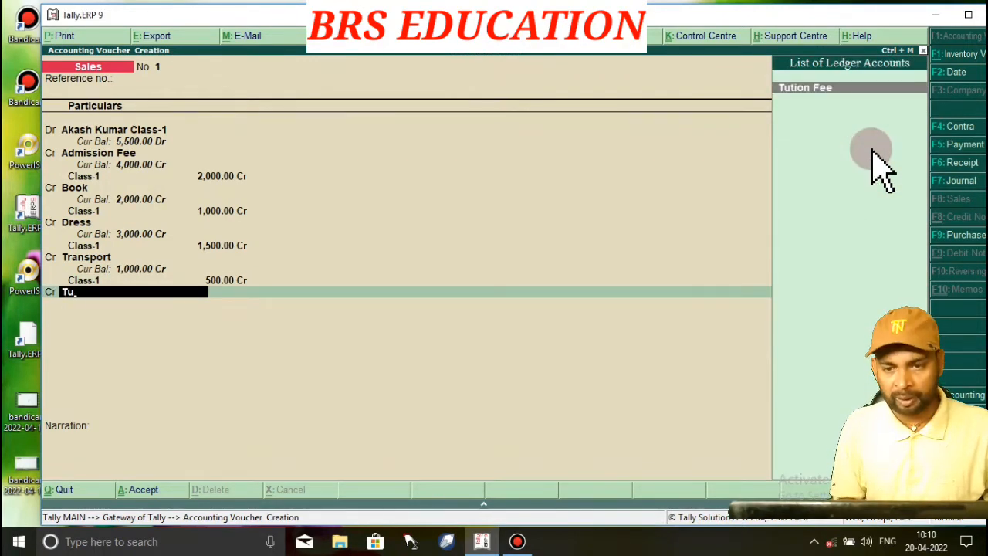
key("Return")
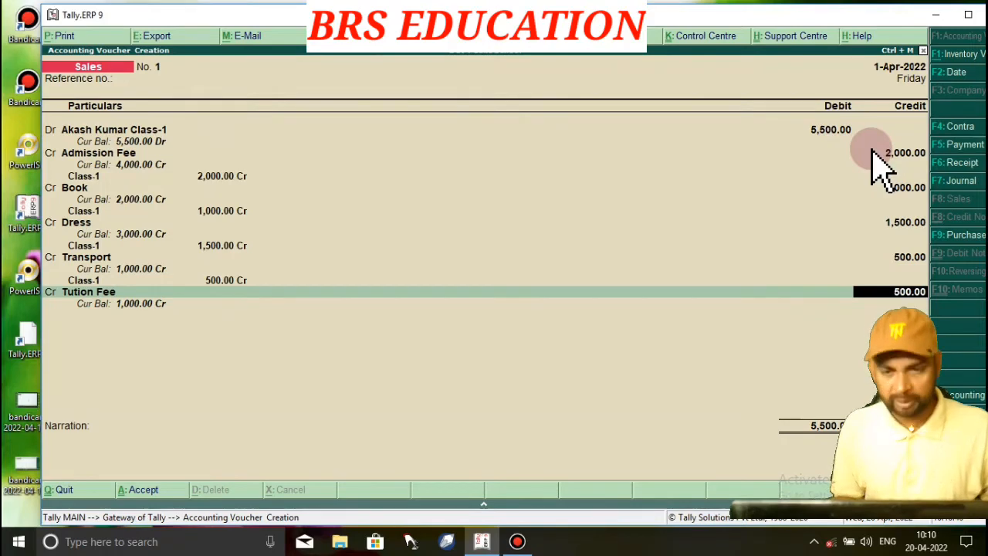
key("Return")
key("Return")
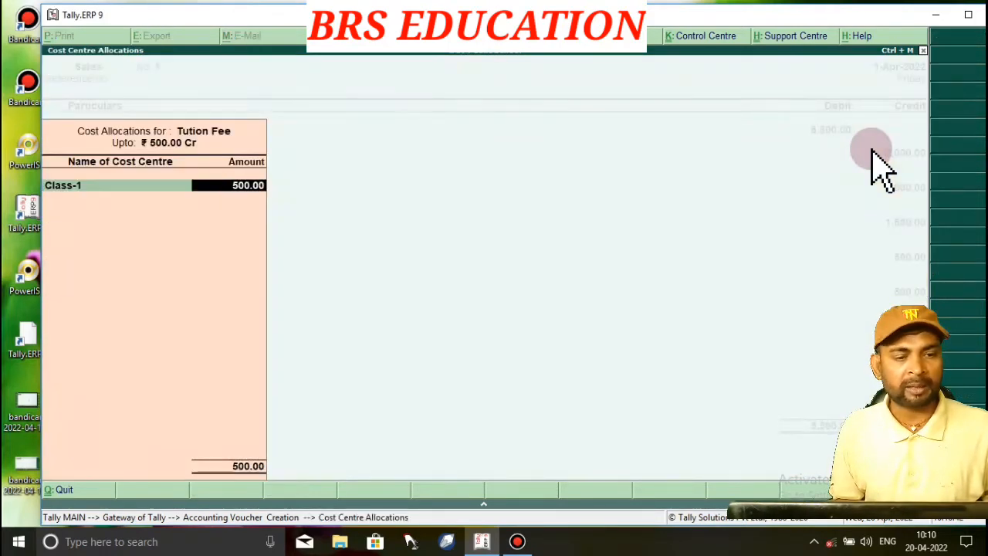
key("Return")
key("Return")
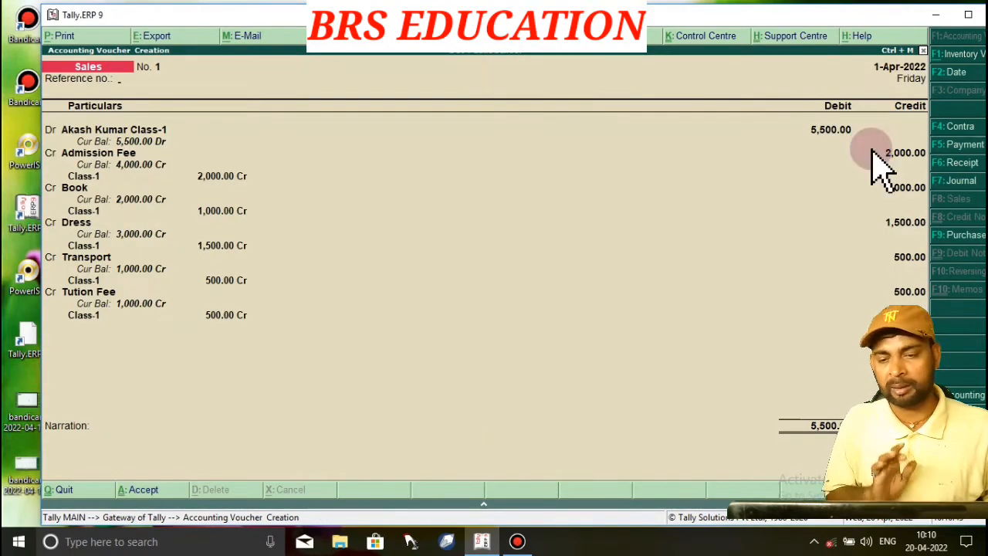
key("Return")
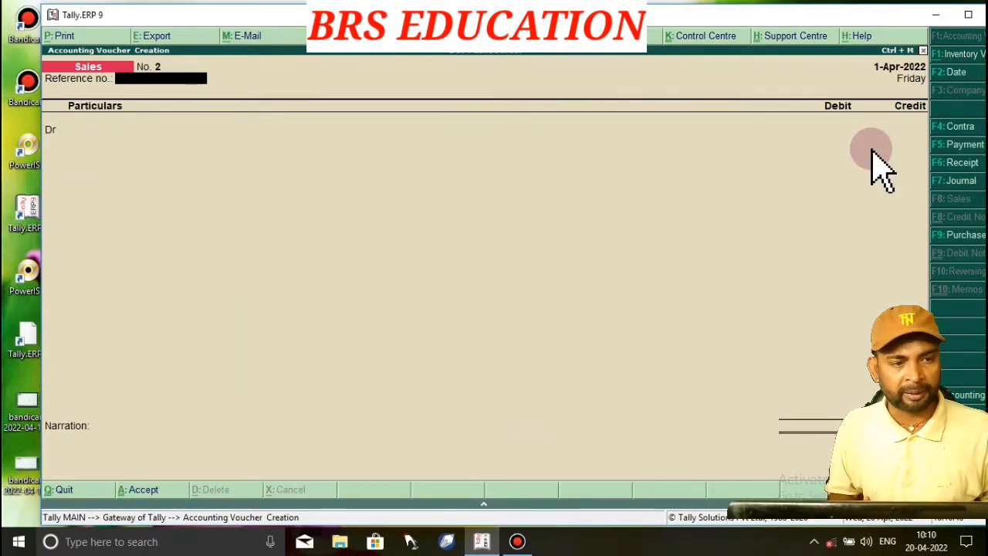
left_click(967, 14)
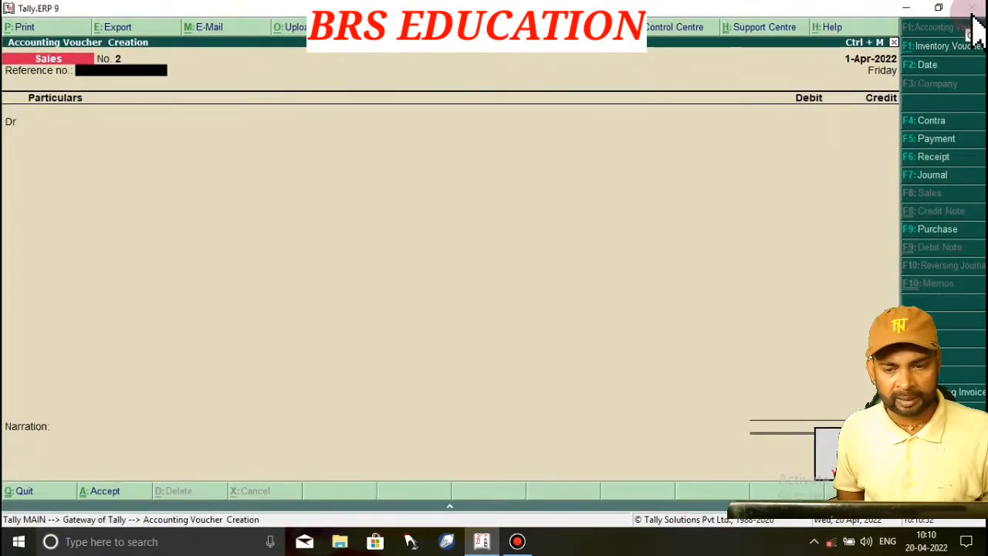
Check the Trial Balance's Current Assets breakdown showing Sundry Debtors at 5,500.00
key("Escape")
key("Down")
key("Down")
key("Down")
key("Down")
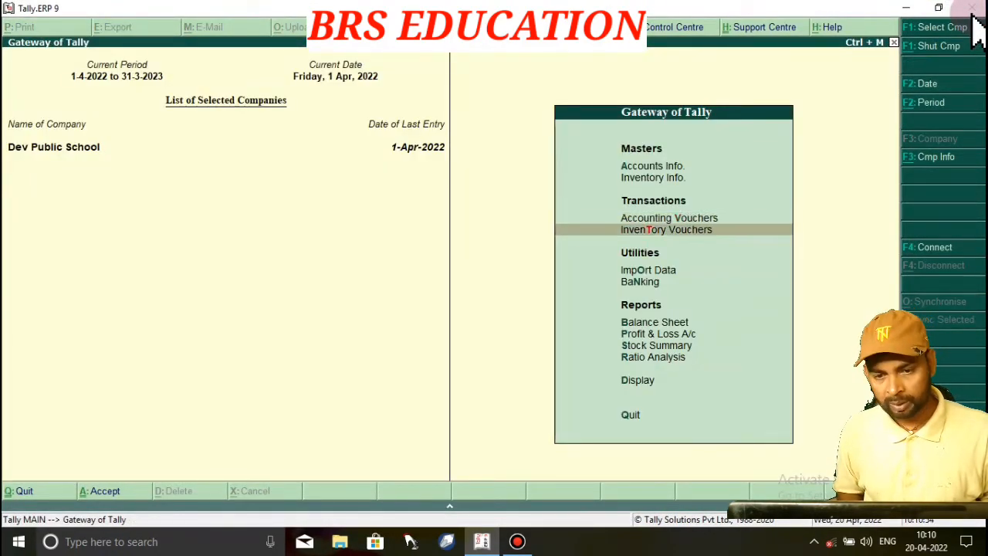
key("Down")
key("Down")
key("Down")
key("Down")
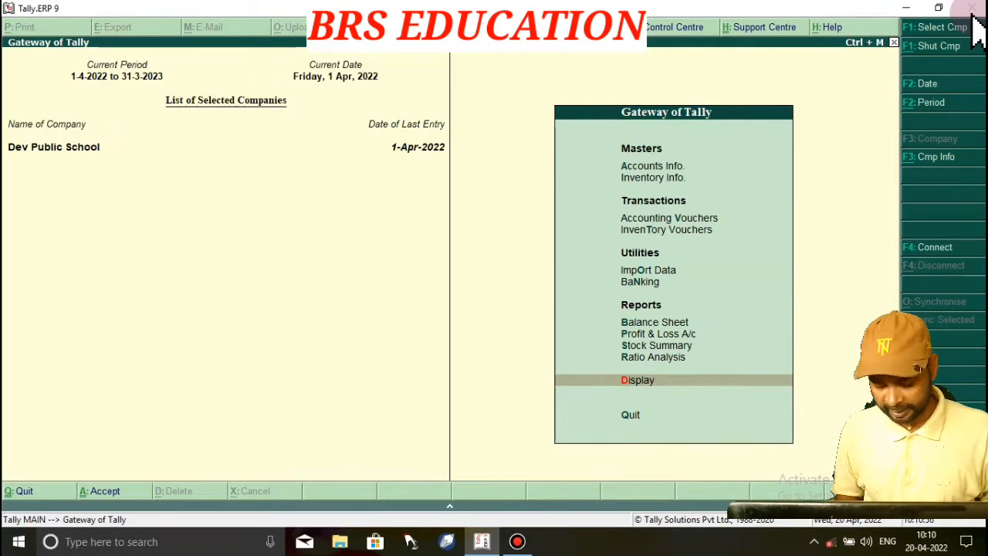
key("Return")
key("Return")
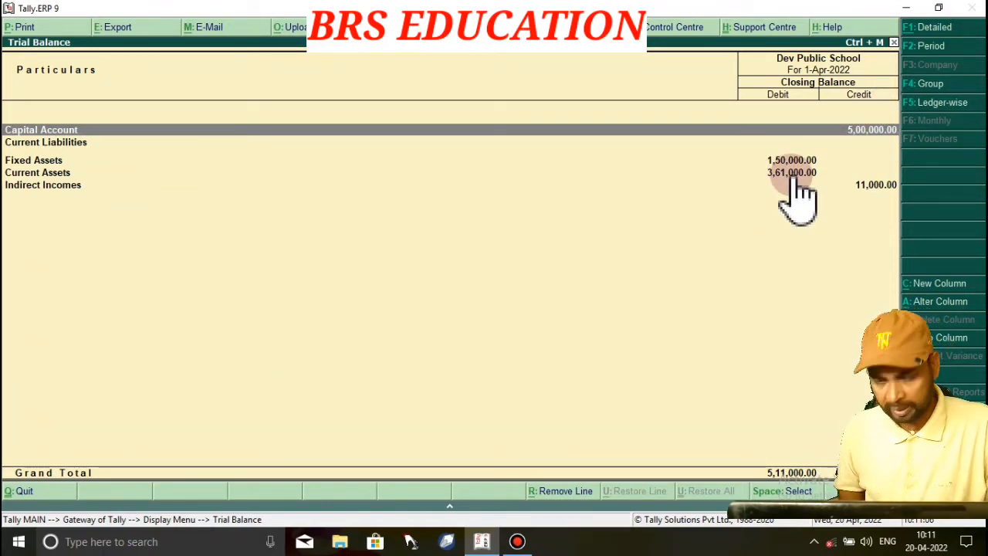
key("Down")
key("Down")
key("Down")
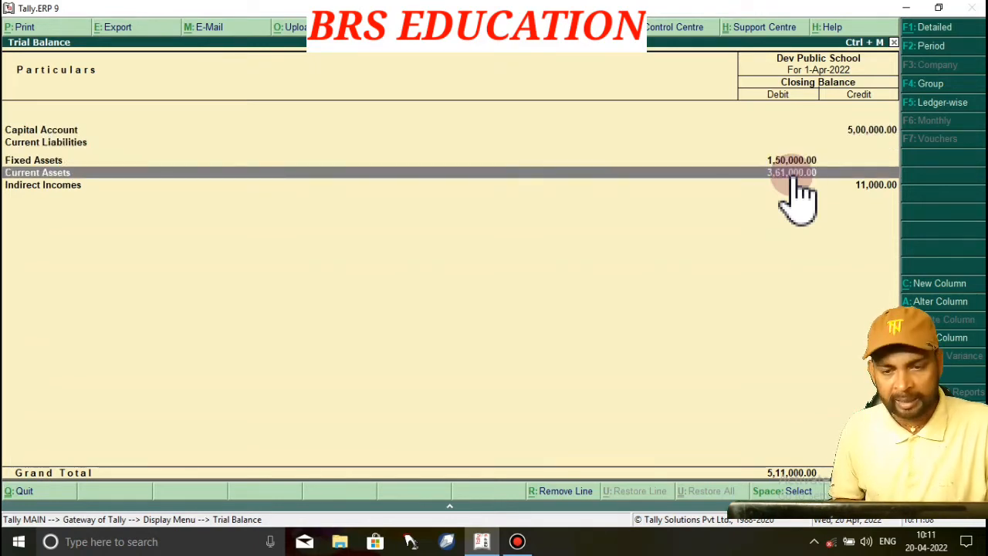
key("Return")
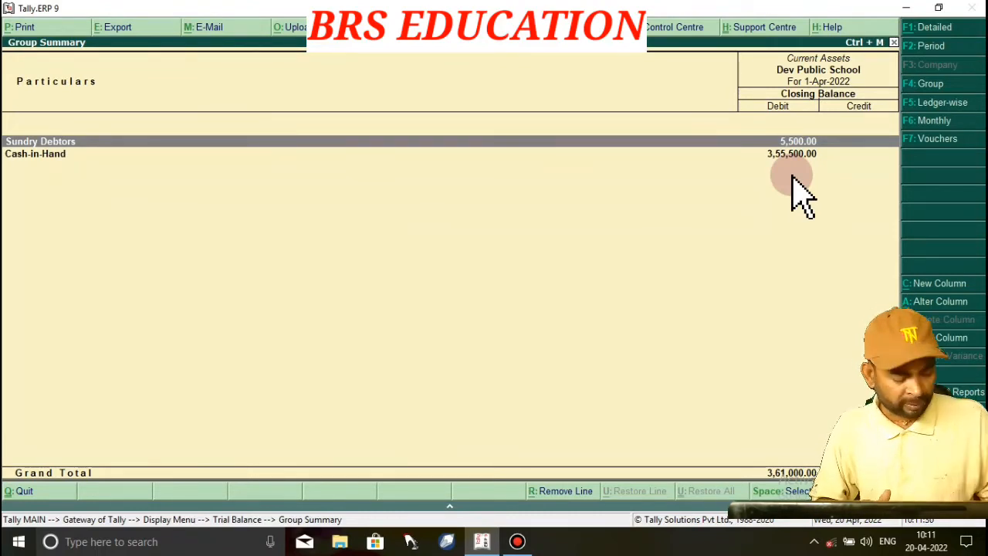
key("Escape")
key("Escape")
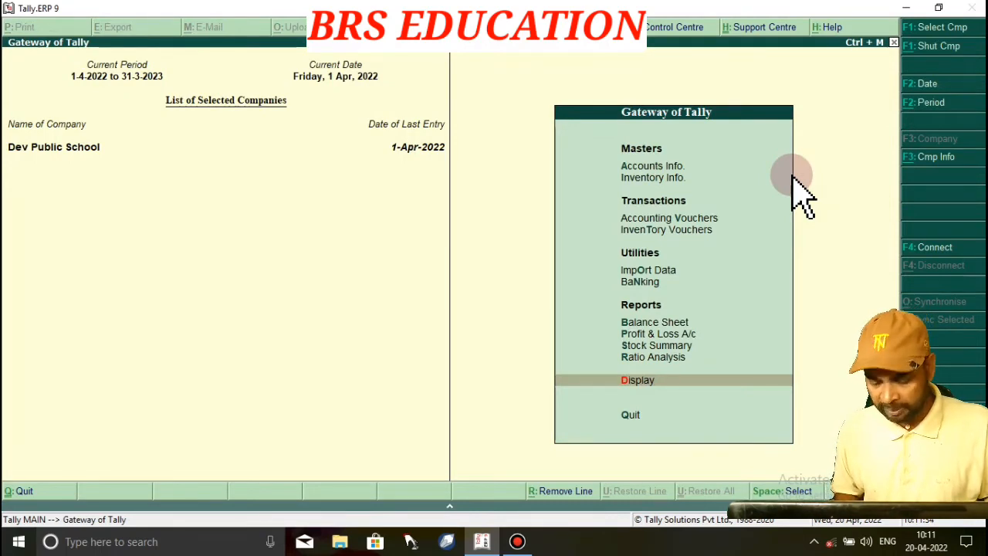
Record Receipt voucher No. 3 of 5,500 into Cash from the Class-1 student's ledger
key("Up")
key("Up")
key("Up")
key("Up")
key("Up")
key("Up")
key("Up")
key("Up")
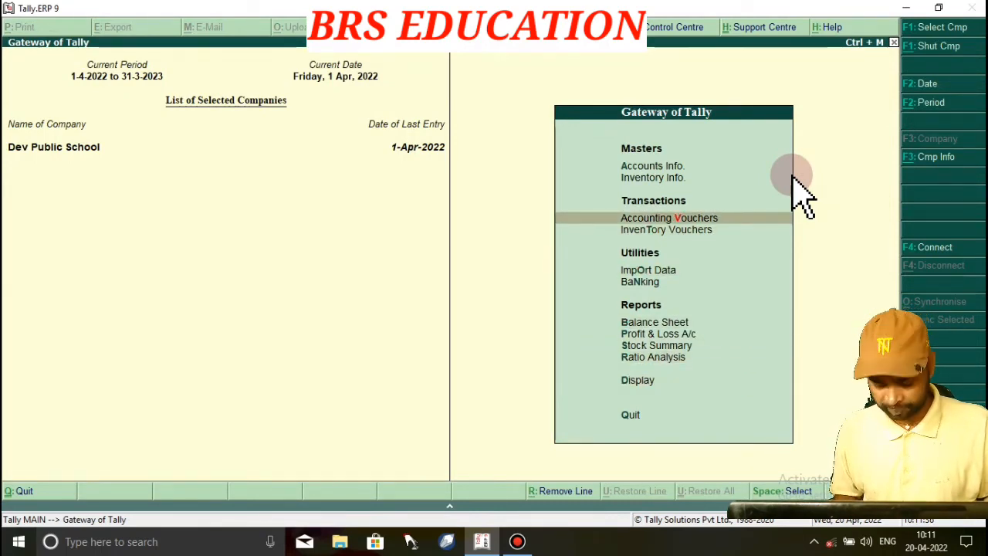
key("Return")
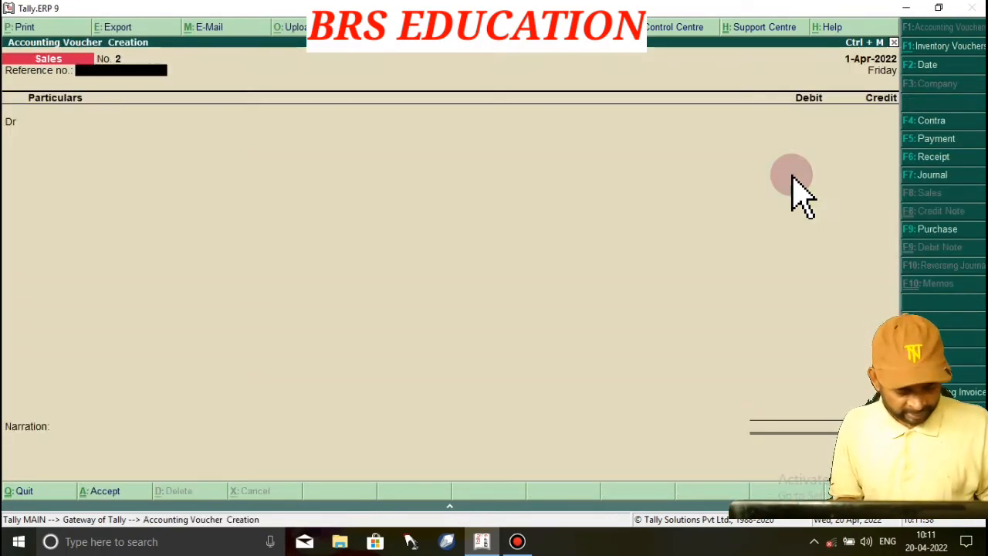
key("F6")
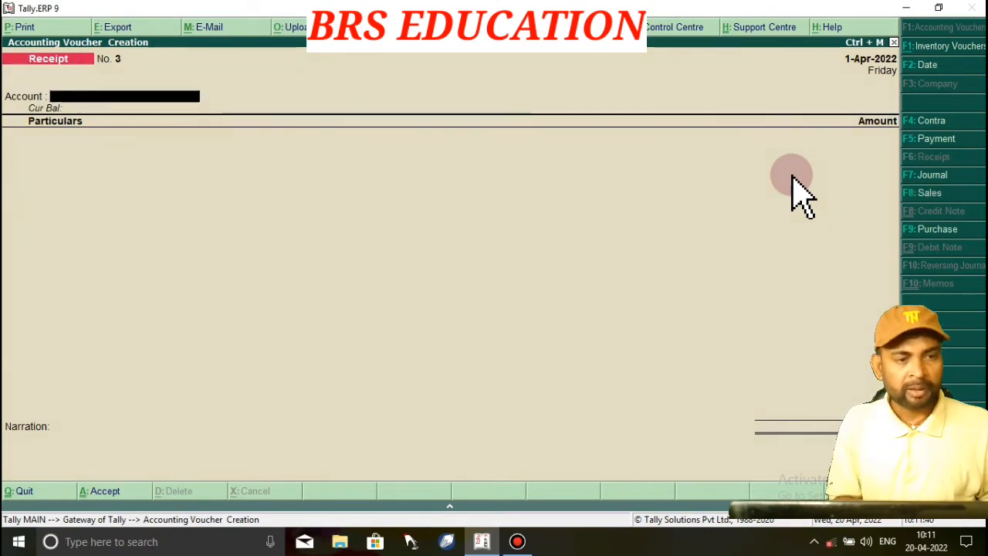
type("Ca")
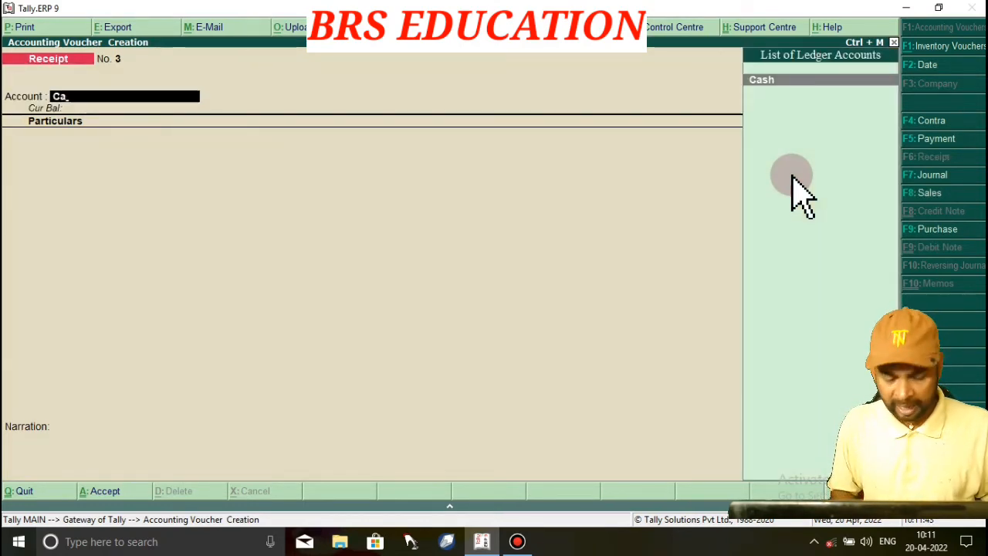
key("Return")
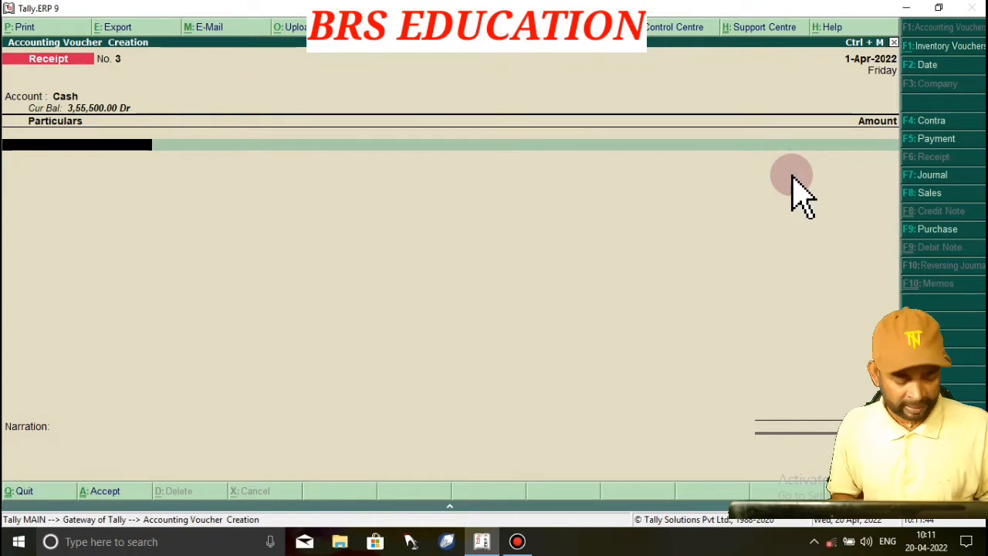
type("Aka")
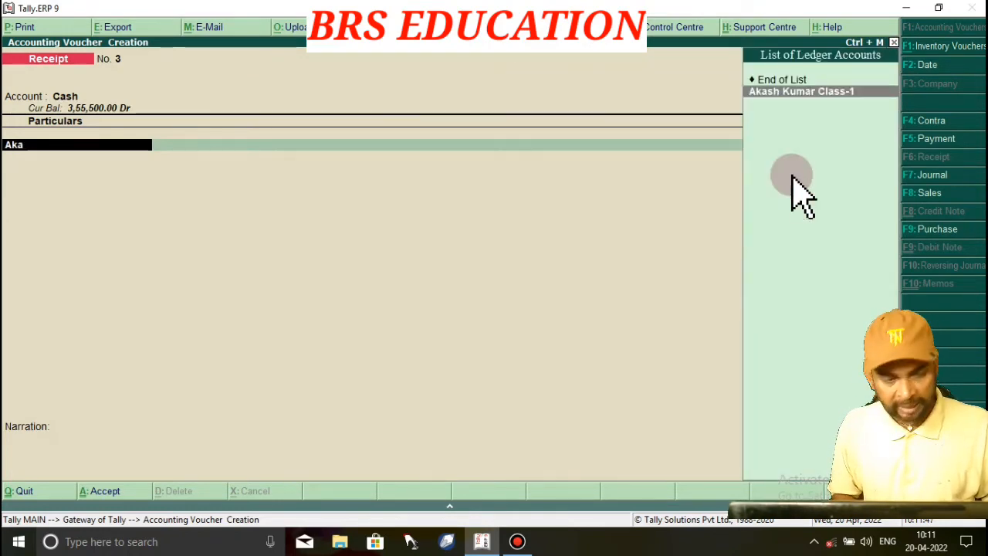
key("Return")
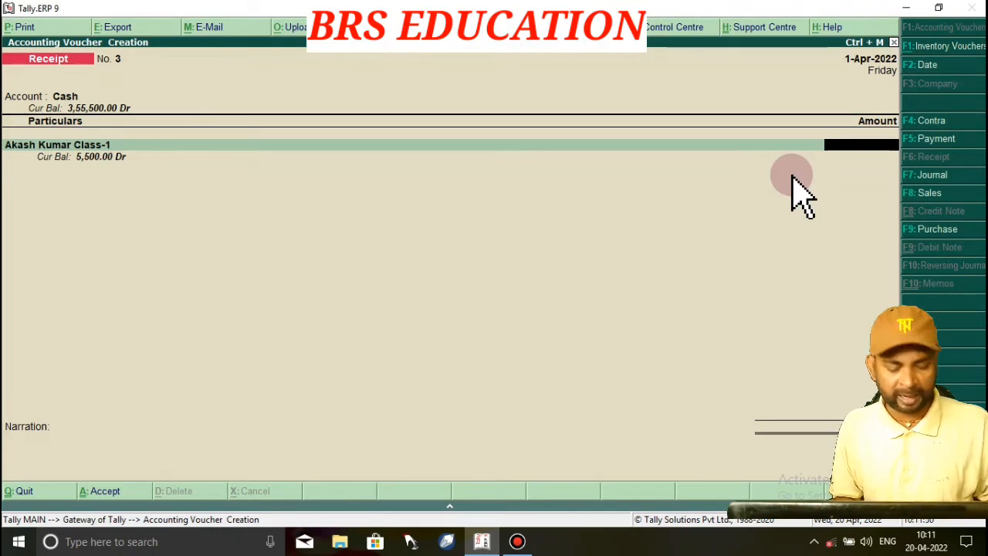
type("55")
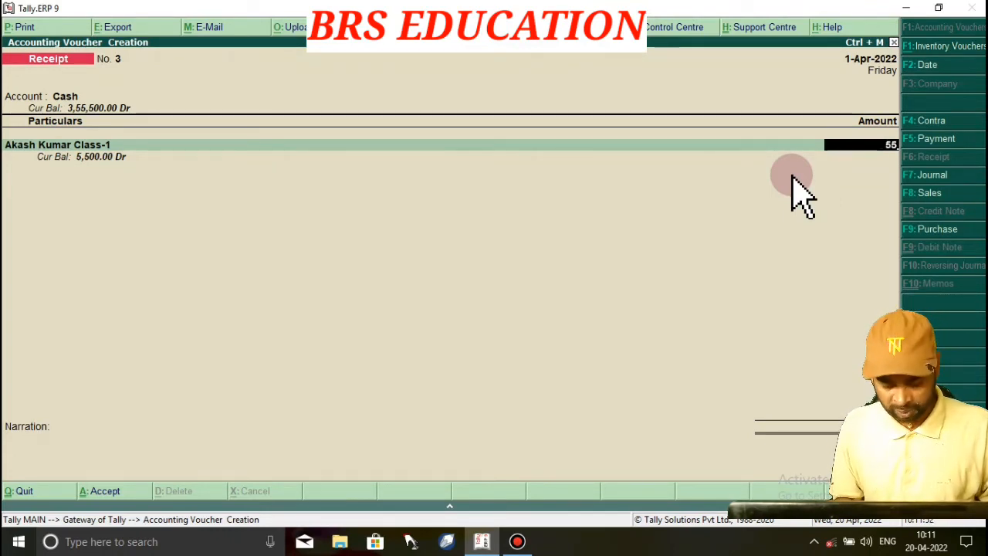
type("00")
key("Return")
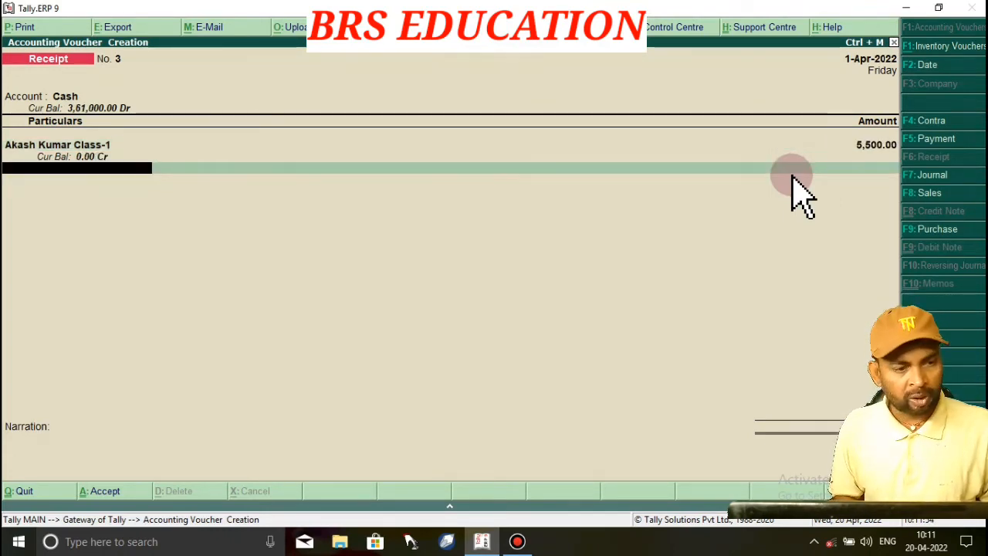
key("Return")
key("Return")
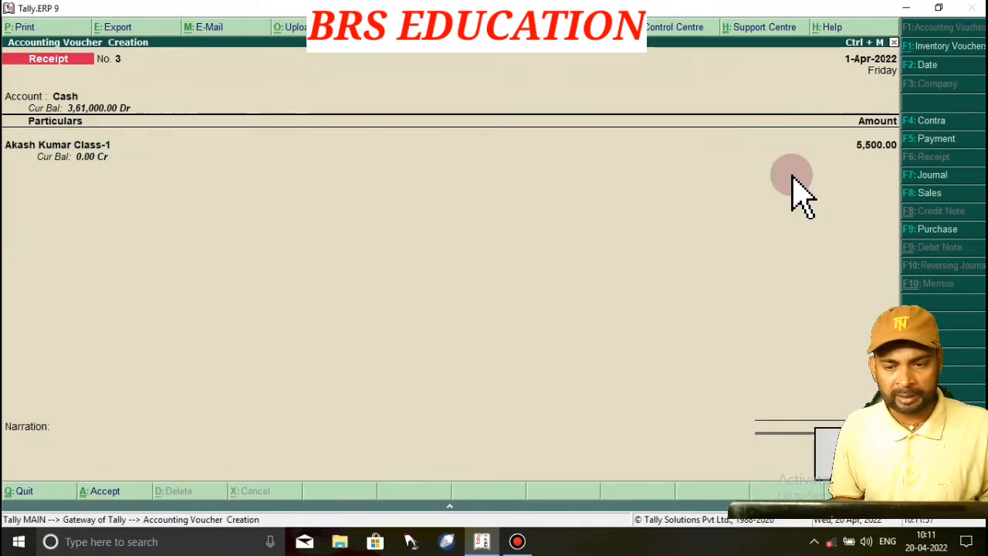
key("Return")
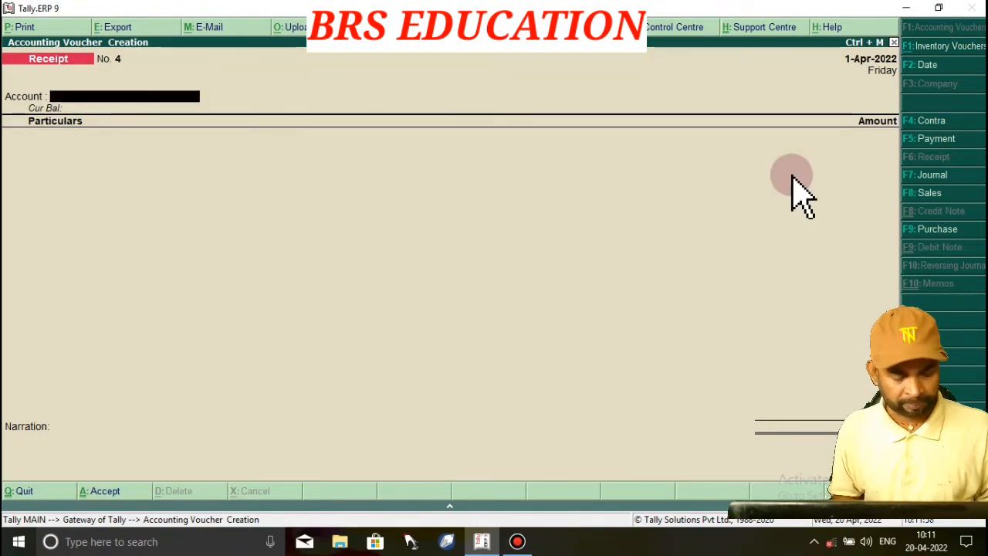
key("Escape")
Check the Trial Balance's Current Assets: Sundry Debtors cleared, Cash-in-Hand 3,61,000.00
key("Down")
key("Down")
key("Down")
key("Down")
key("Down")
key("Down")
key("Down")
key("Down")
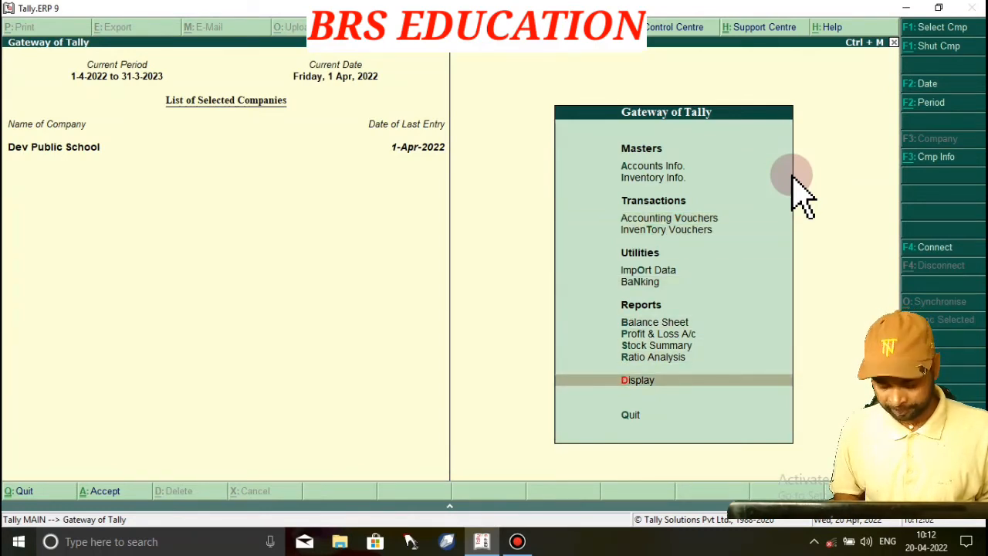
key("Return")
key("Return")
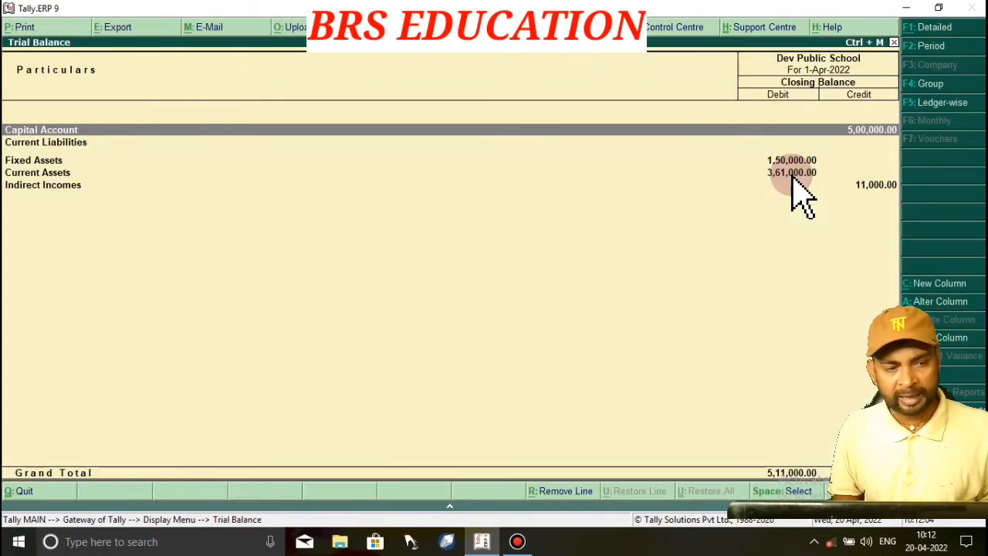
key("Down")
key("Down")
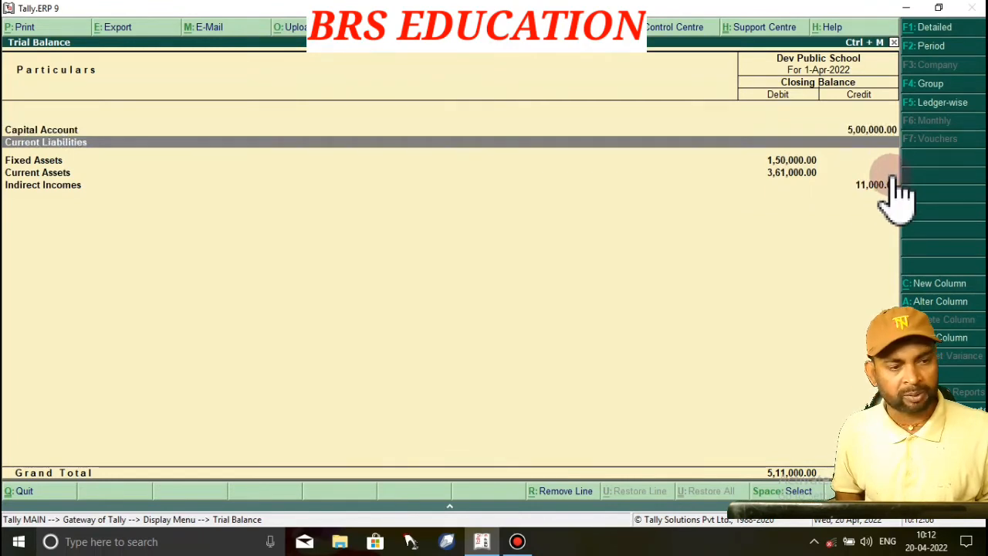
key("Down")
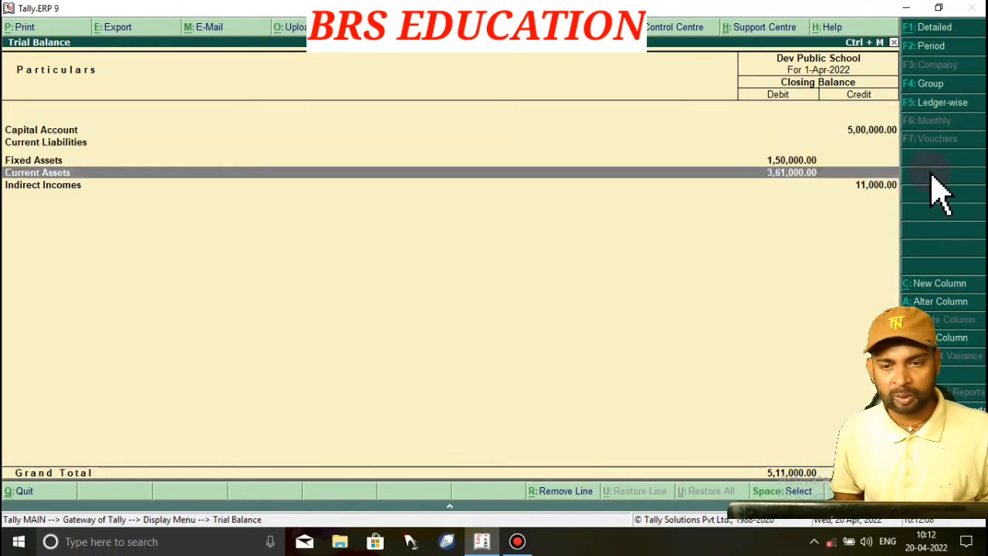
key("Return")
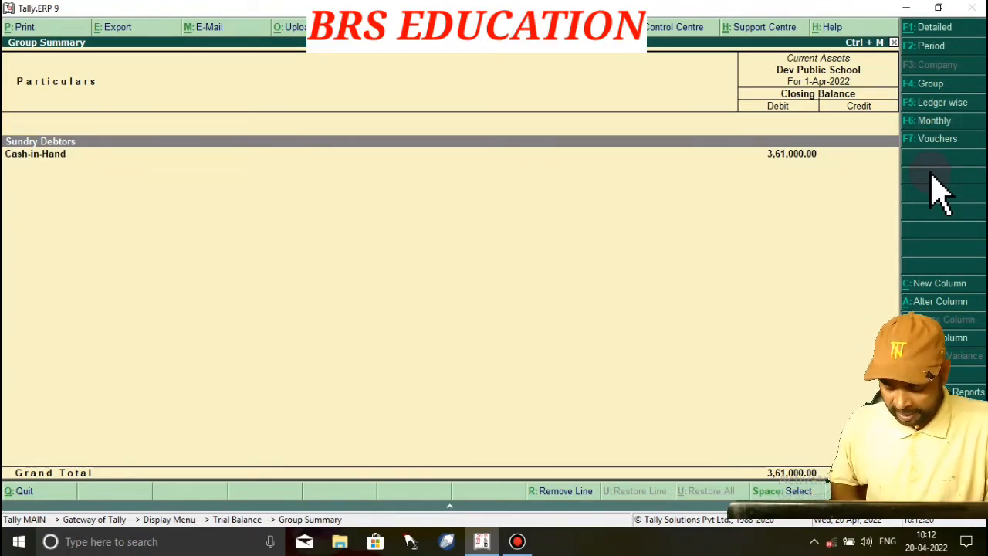
key("Down")
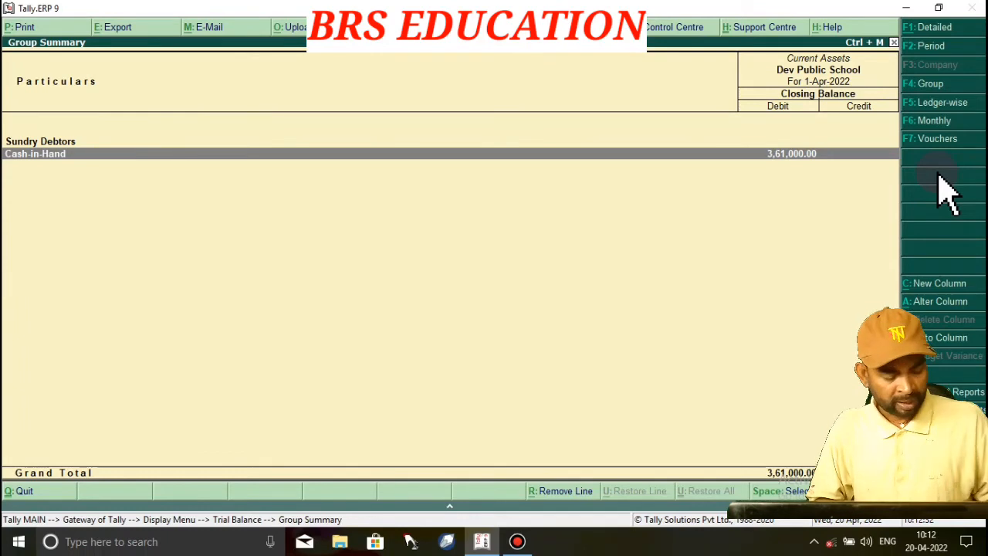
key("Escape")
key("Escape")
key("Escape")
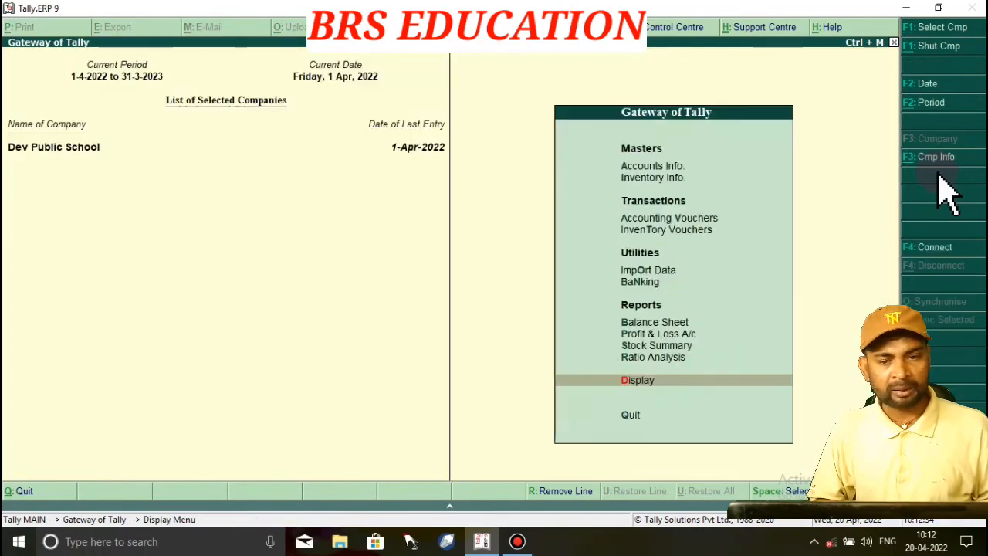